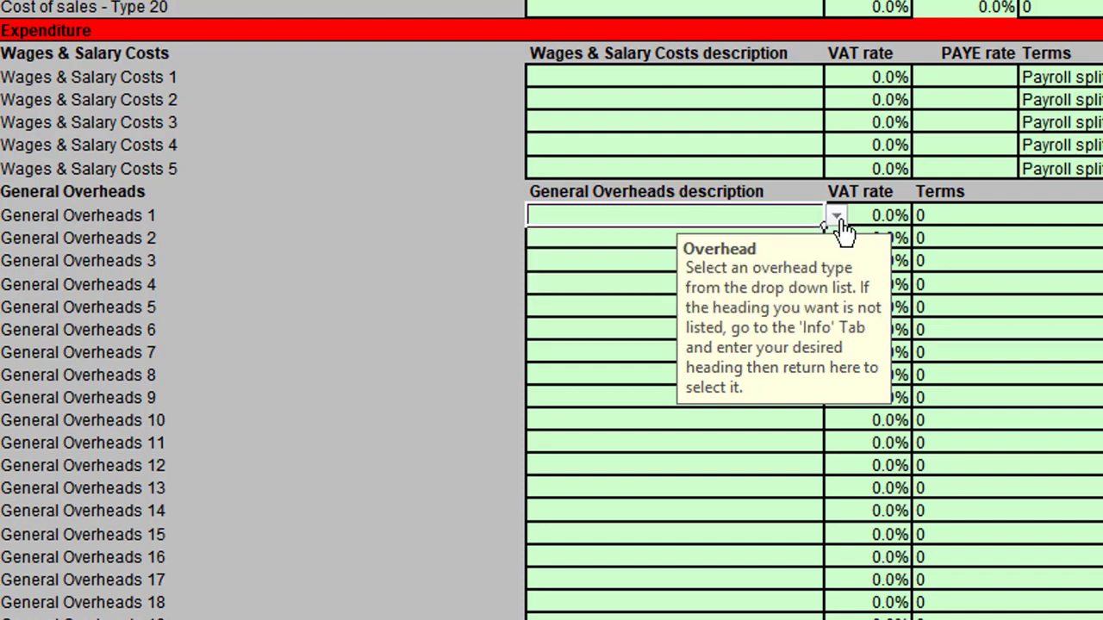
click(837, 217)
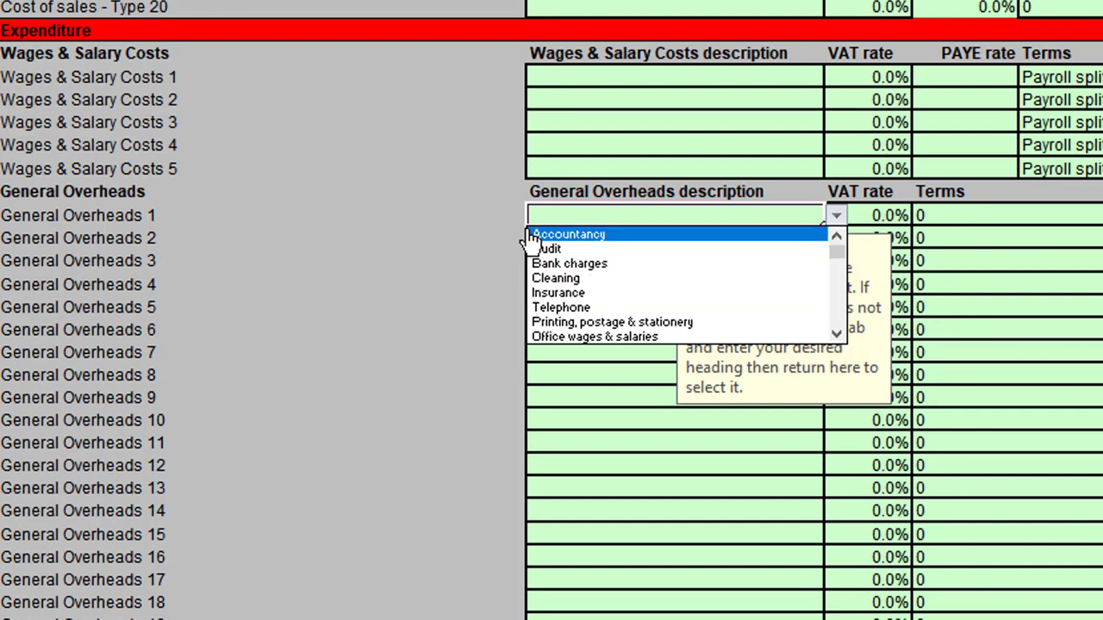
Set General Overheads 1 to Accountancy and General Overheads 2 to Printing, postage & stationery.
click(567, 234)
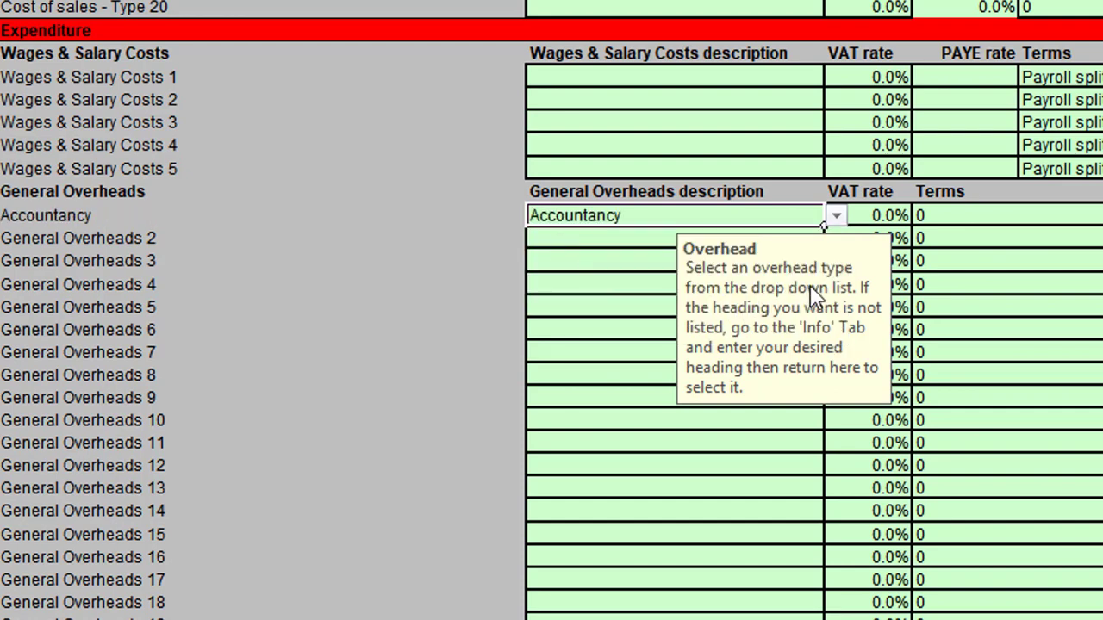
key(Return)
click(837, 239)
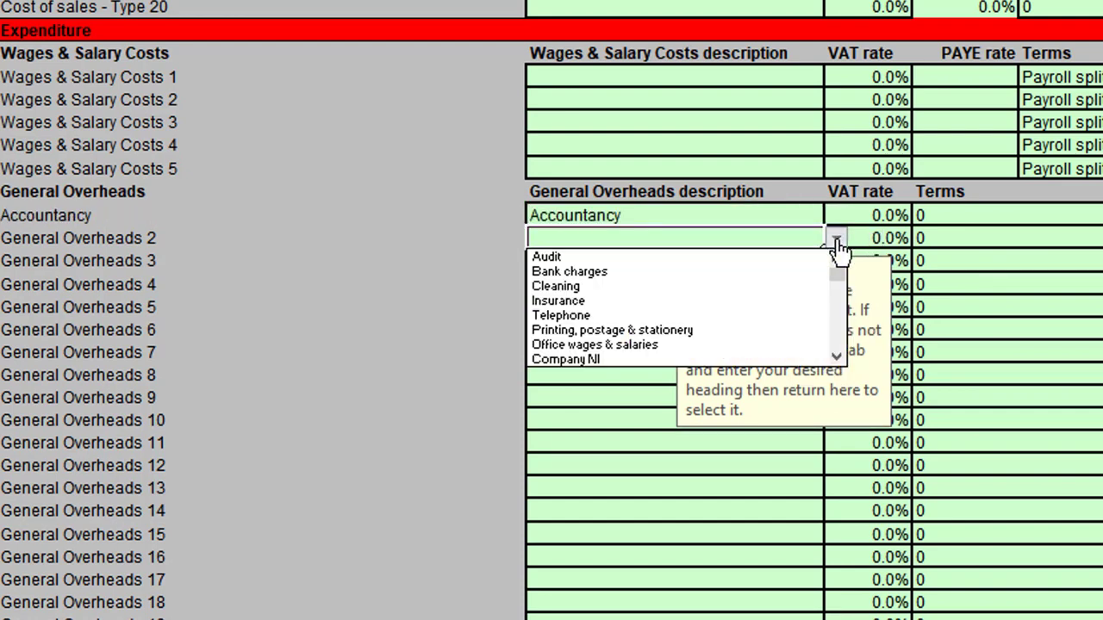
click(678, 336)
key(Return)
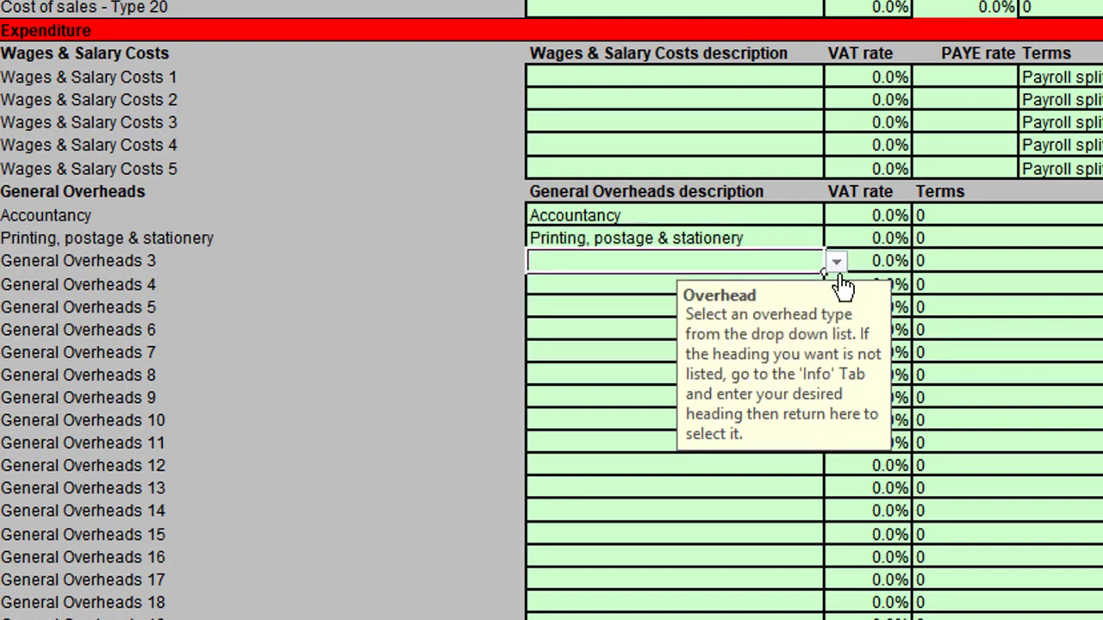
Set the descriptions of General Overheads 3, 4 and 5 to Telephone, Insurance and Rent respectively.
click(836, 261)
click(637, 339)
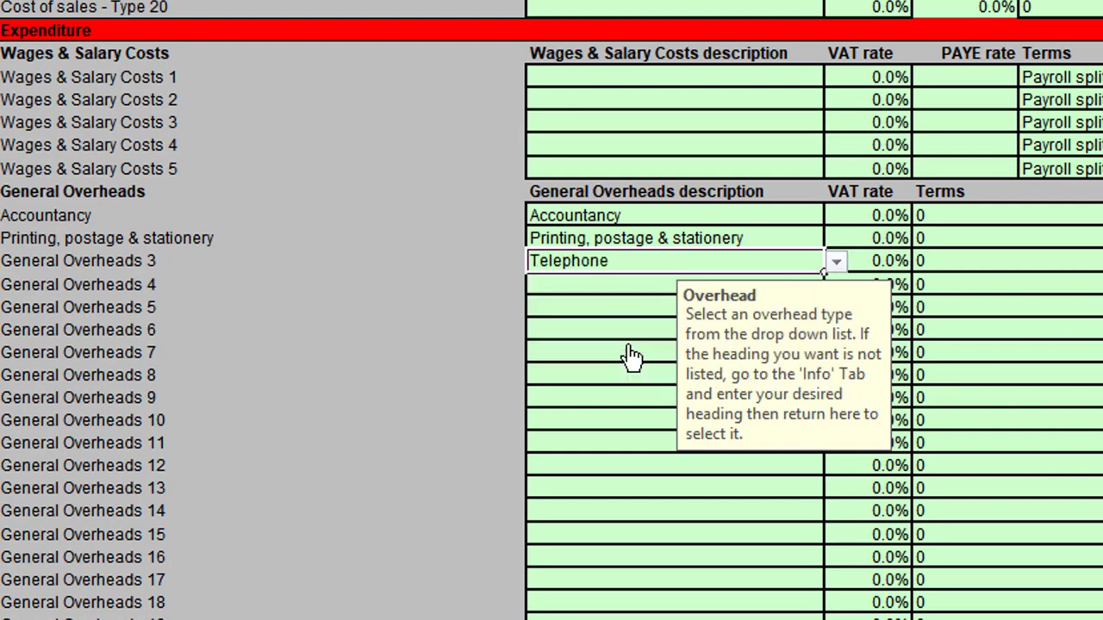
key(Return)
click(835, 285)
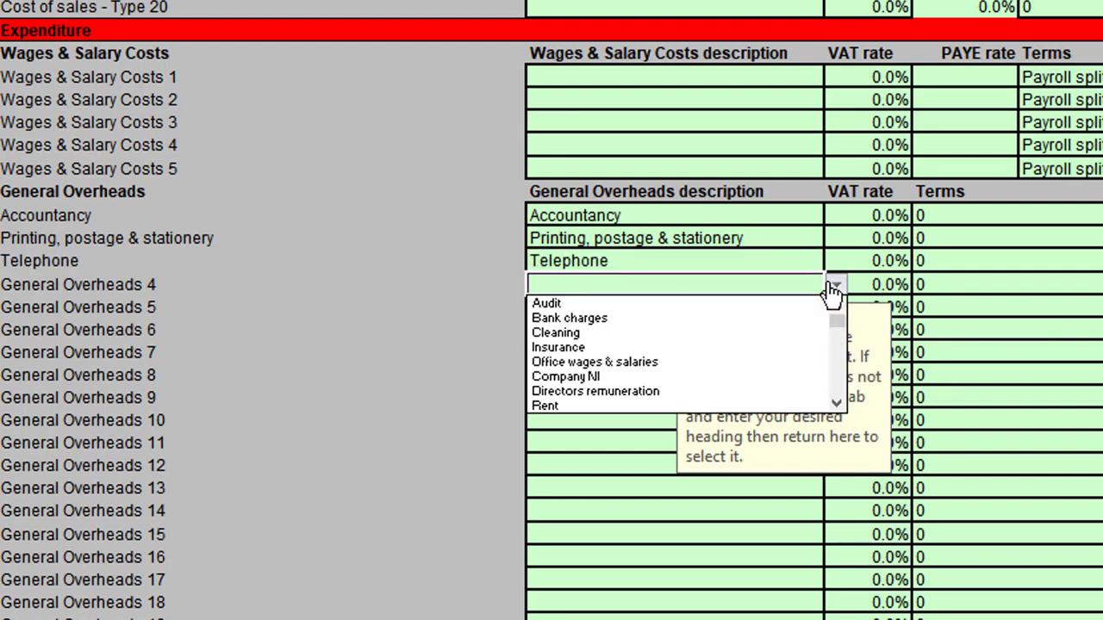
click(706, 353)
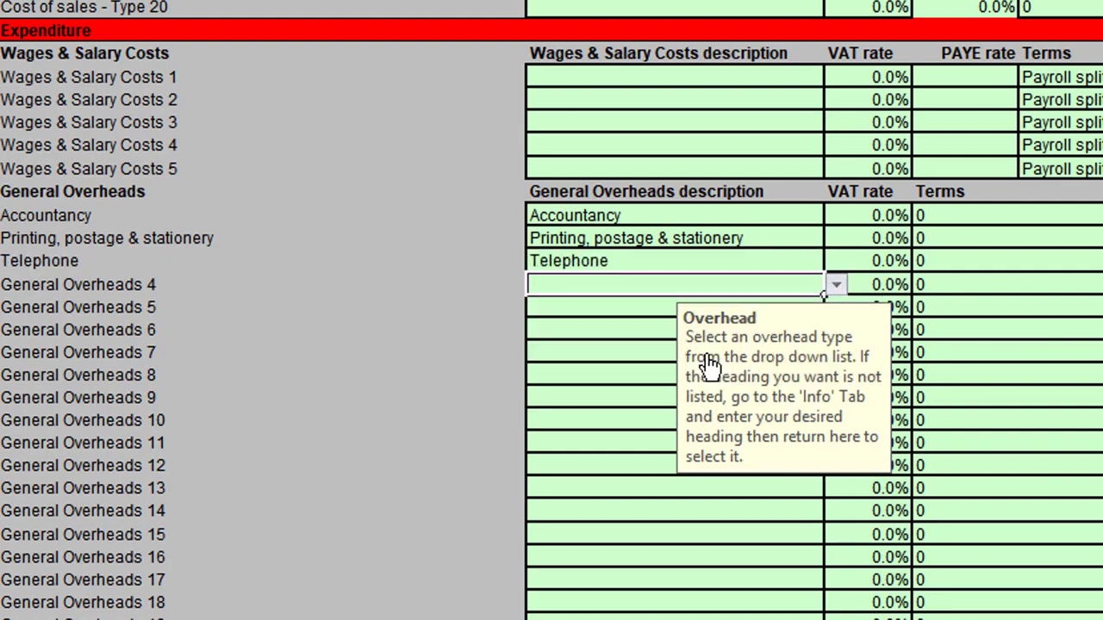
key(Return)
click(836, 308)
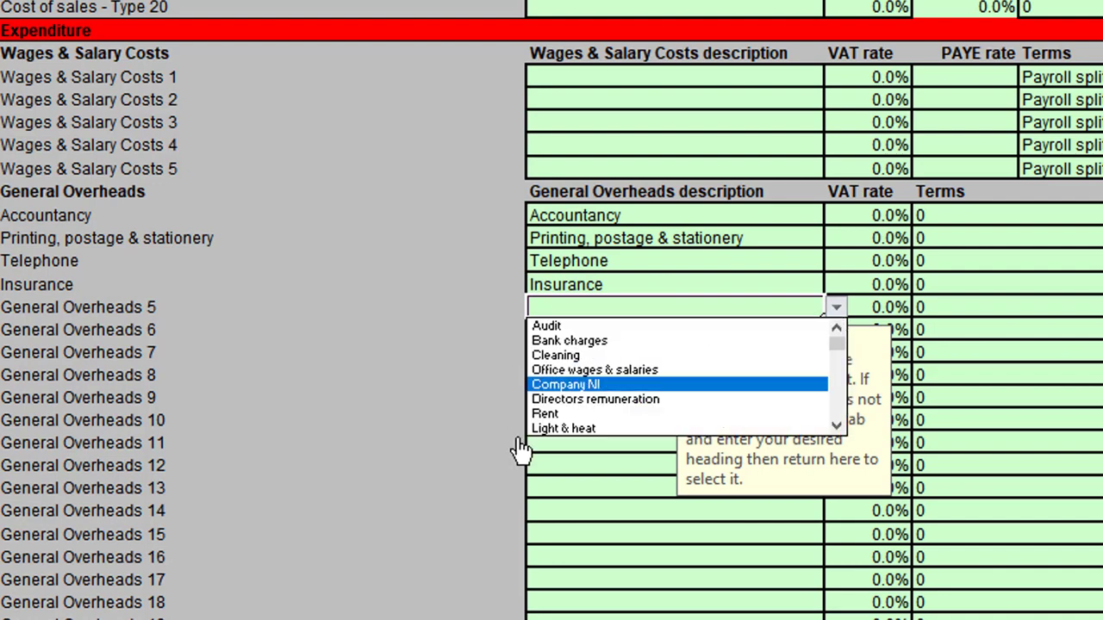
click(560, 415)
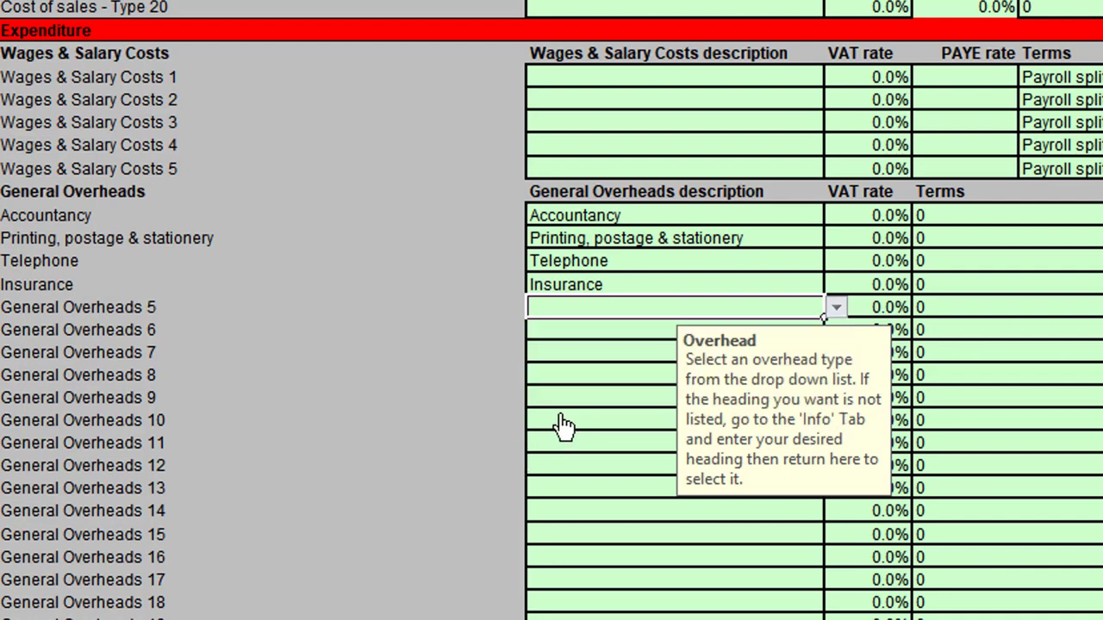
Examine the remaining overhead headings offered for the Rent line, including the unnamed ones, without choosing one.
click(836, 309)
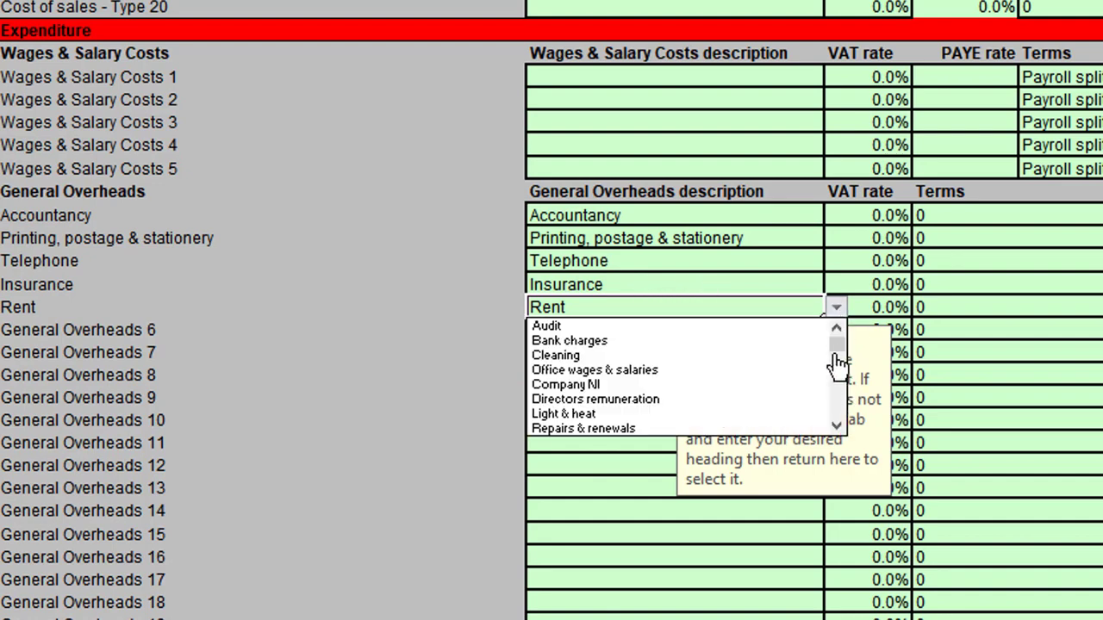
drag(839, 362, 838, 388)
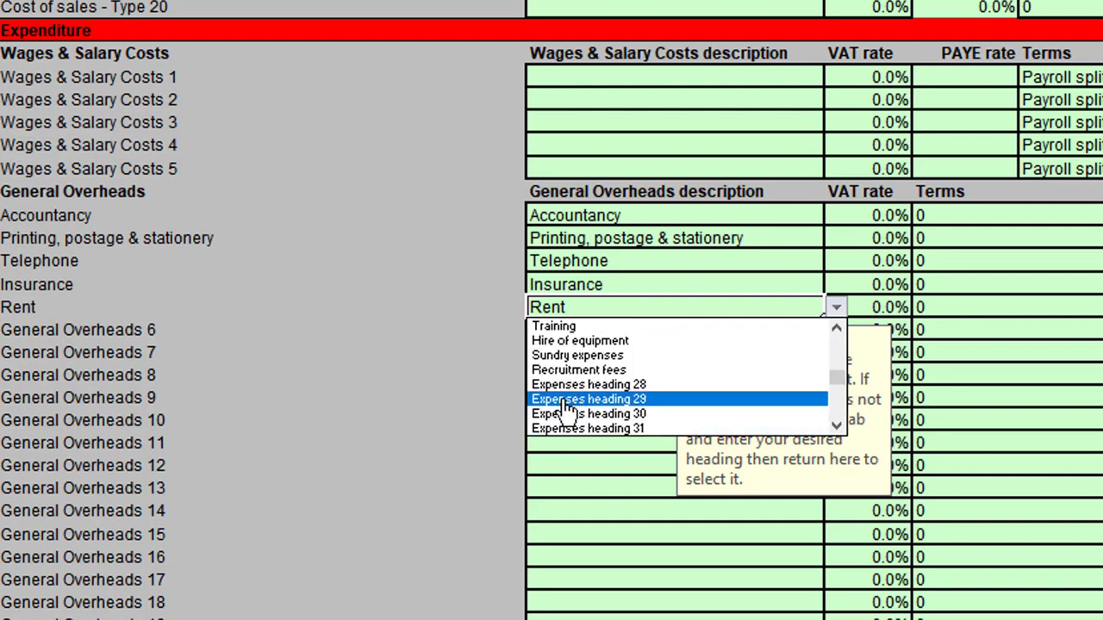
key(Escape)
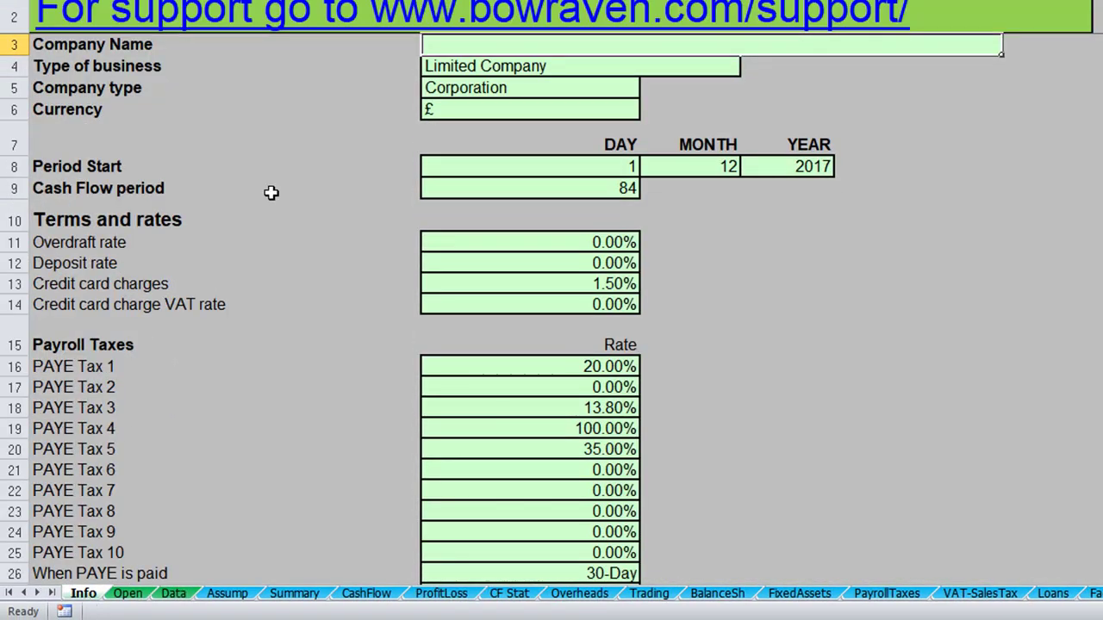
On the Info sheet, enter "Test expense" as the name of Expenses heading 28 under Overhead headings.
scroll(241, 242, down, 20)
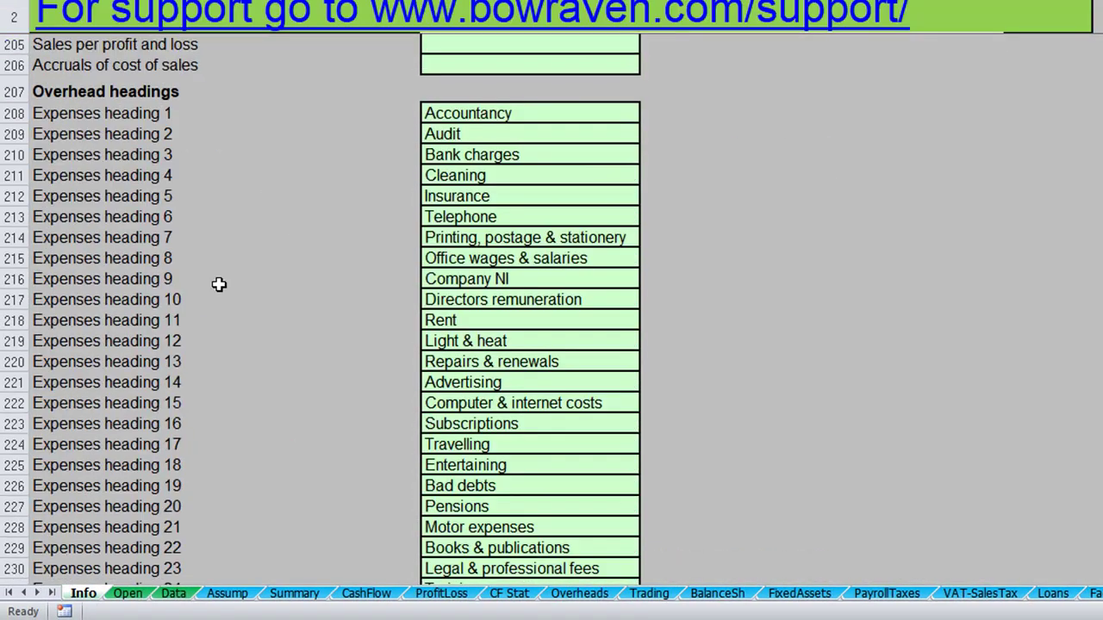
click(468, 118)
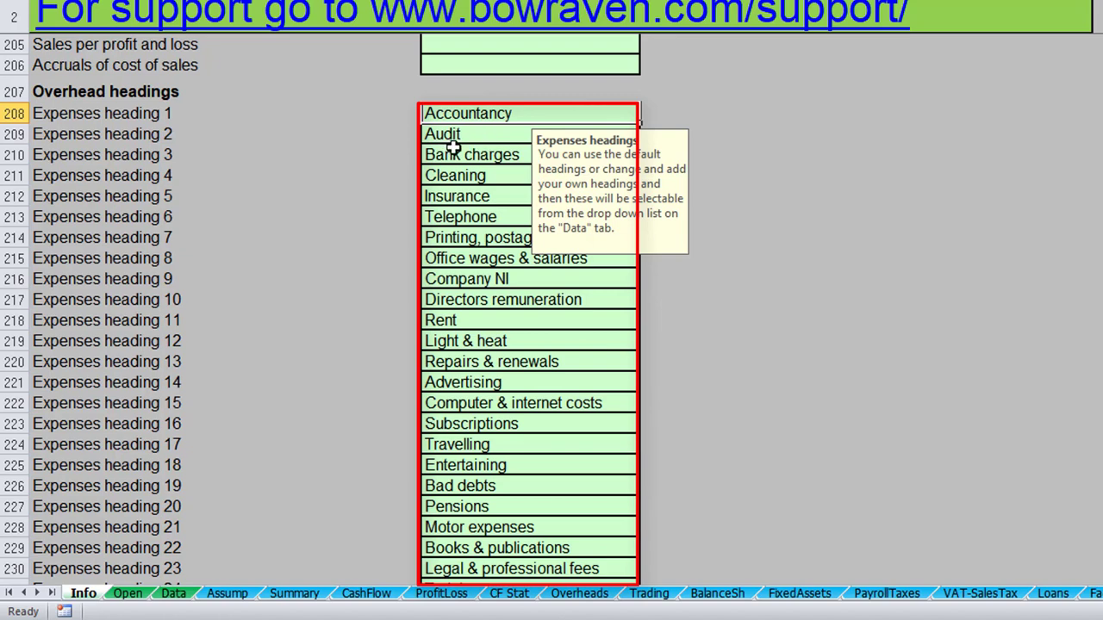
scroll(452, 148, down, 5)
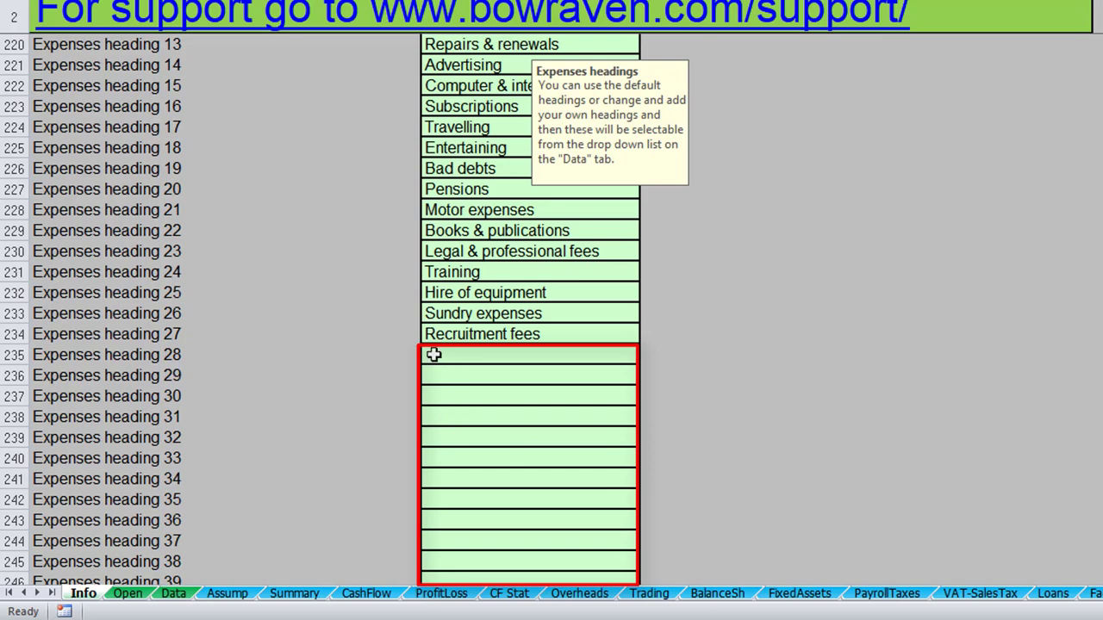
click(504, 353)
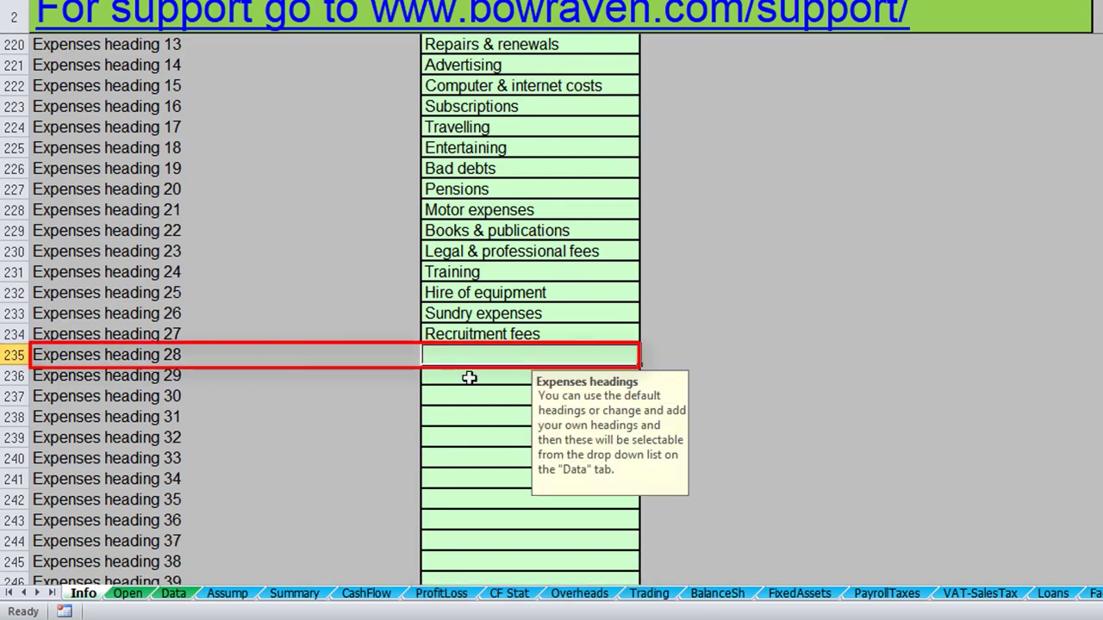
text(Test)
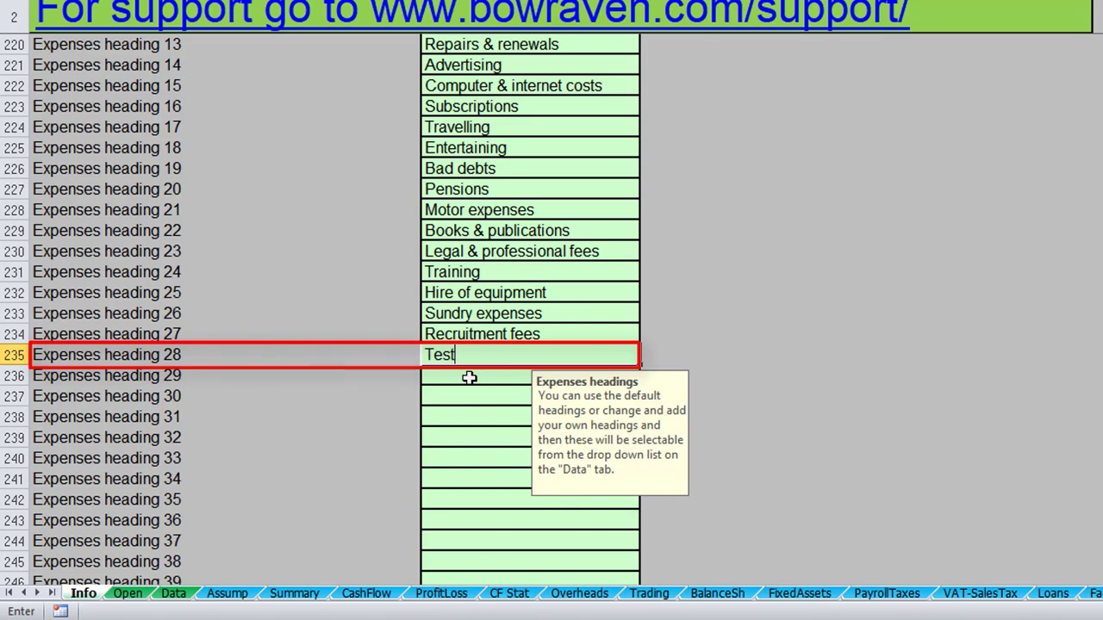
text( expense)
key(Return)
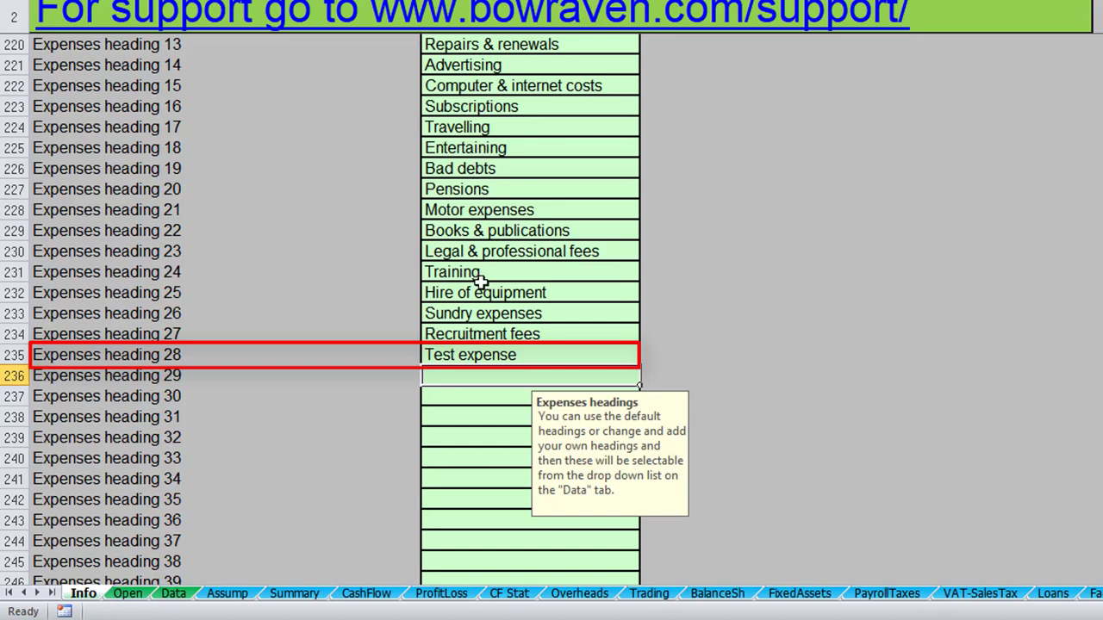
On the Data sheet, set the General Overheads 6 description to the new Test expense heading.
click(175, 594)
click(520, 251)
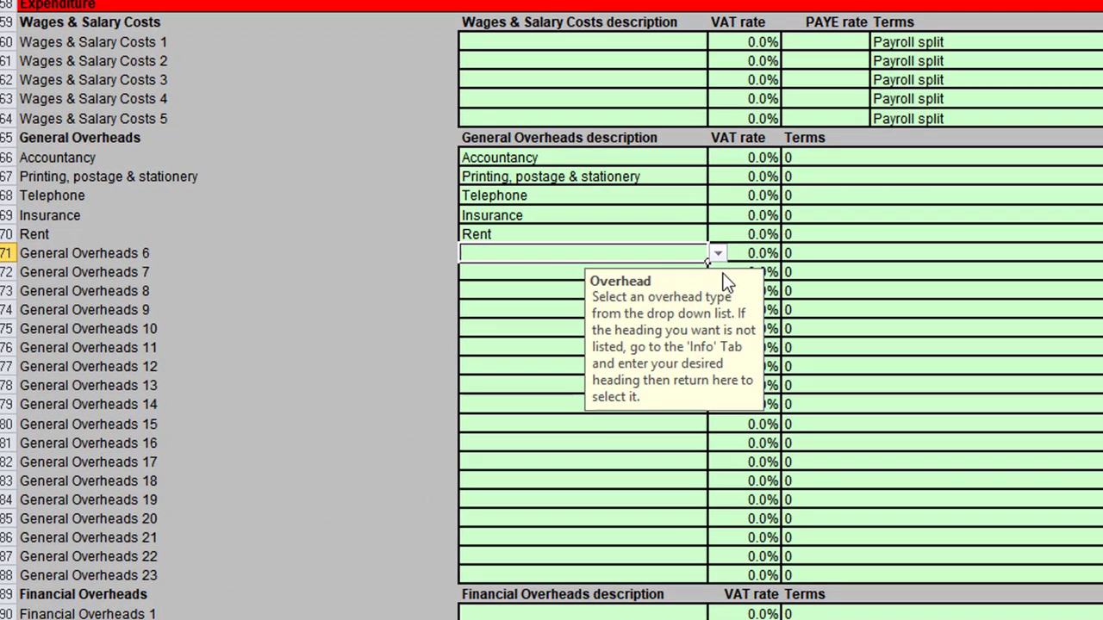
click(648, 252)
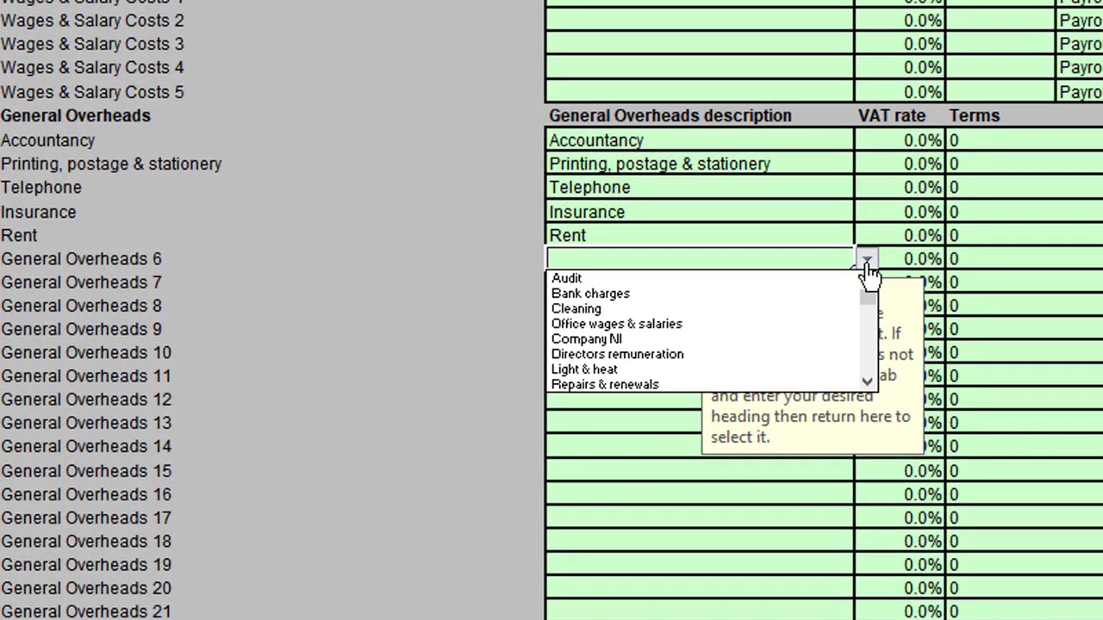
click(871, 345)
click(871, 344)
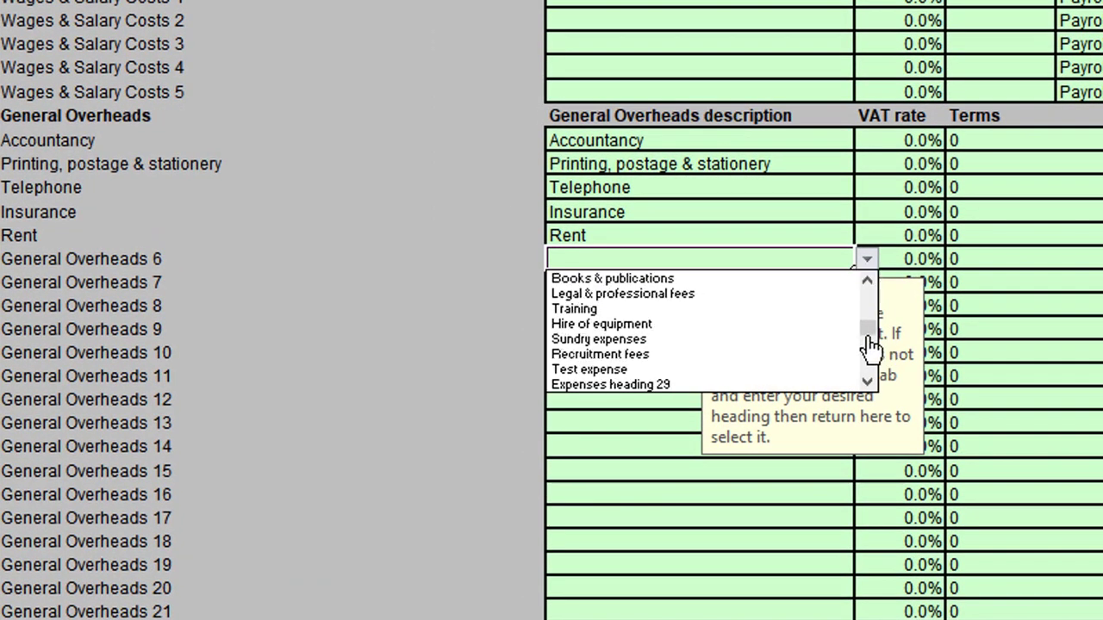
click(622, 369)
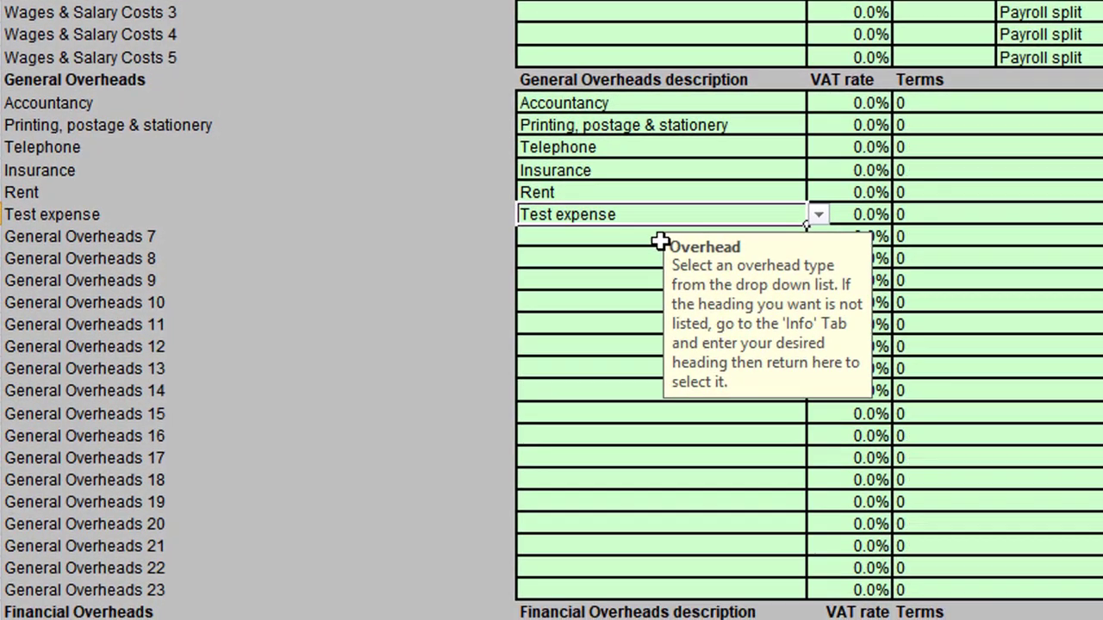
Set the VAT rate of the Accountancy overhead to 20.00% and view the other available rates.
click(844, 102)
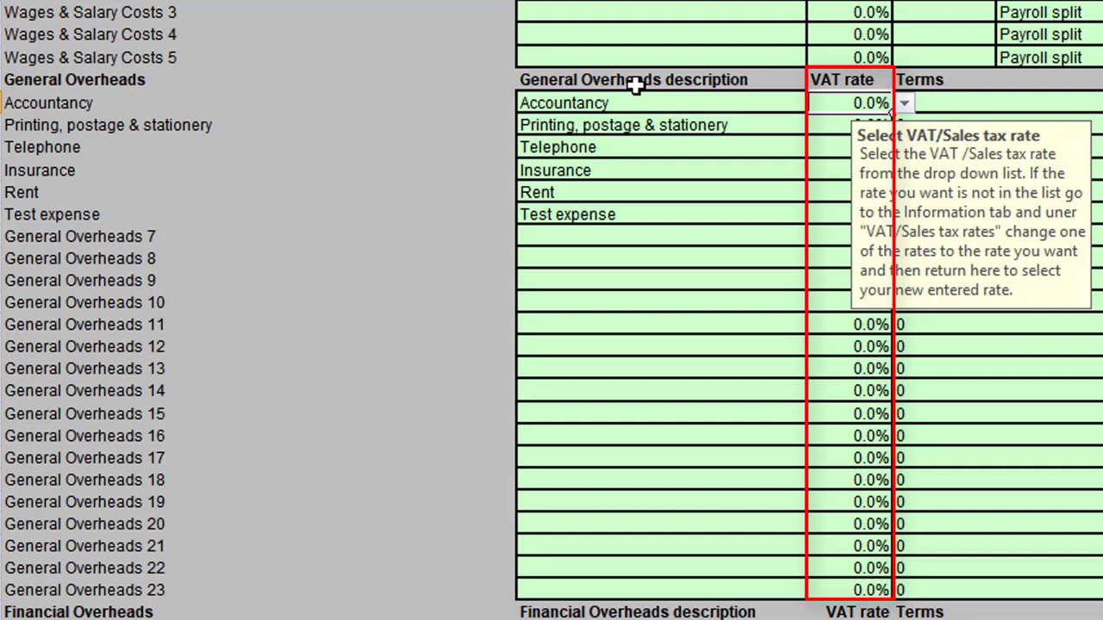
click(903, 104)
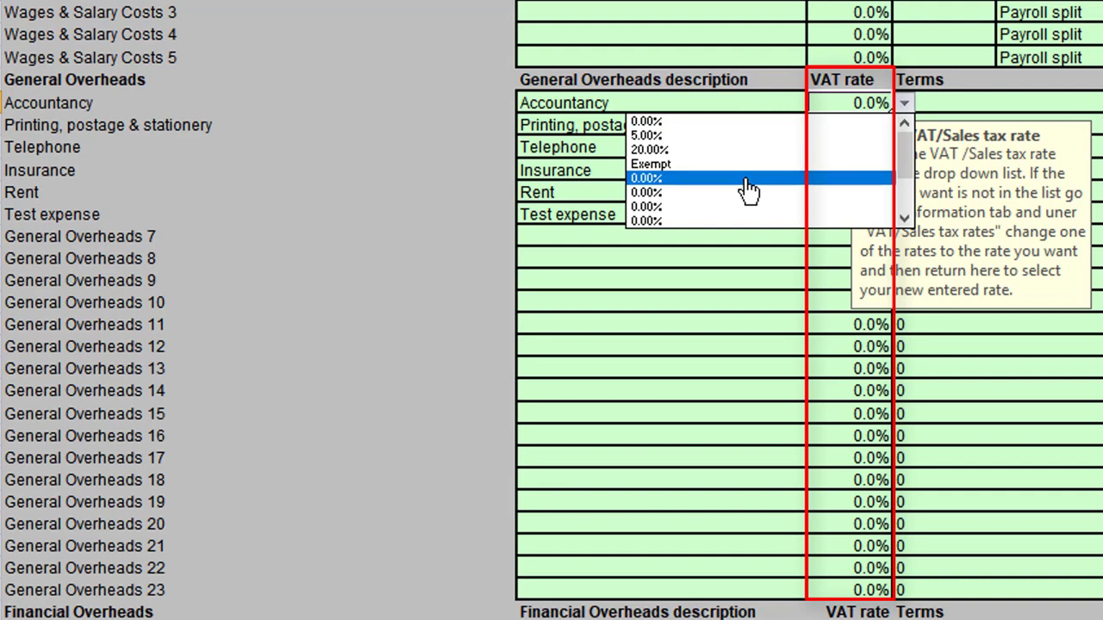
click(733, 151)
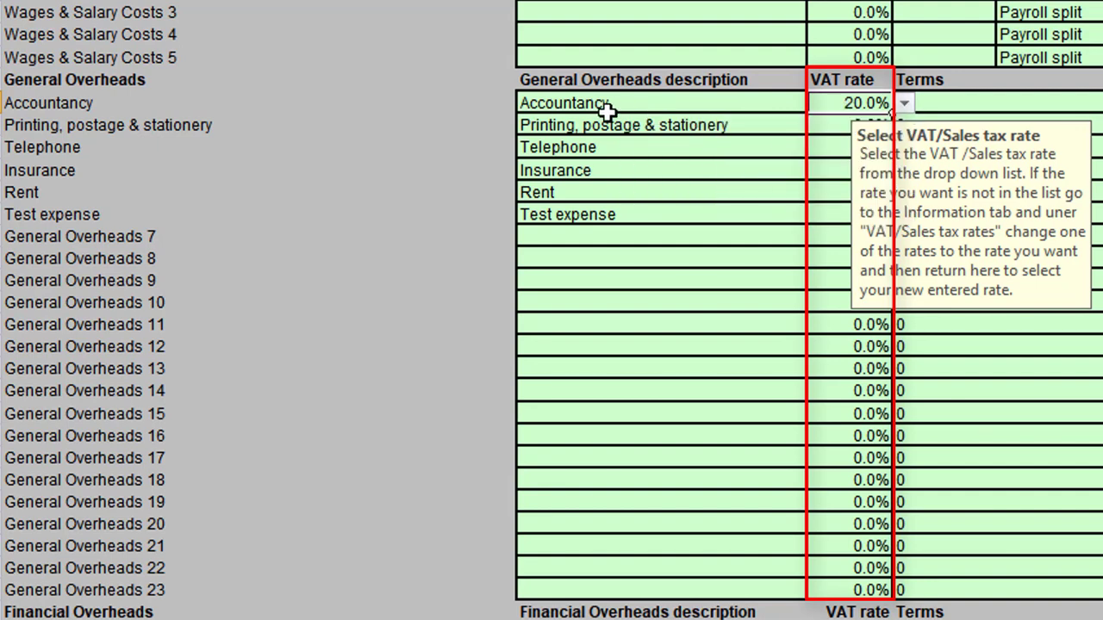
click(904, 103)
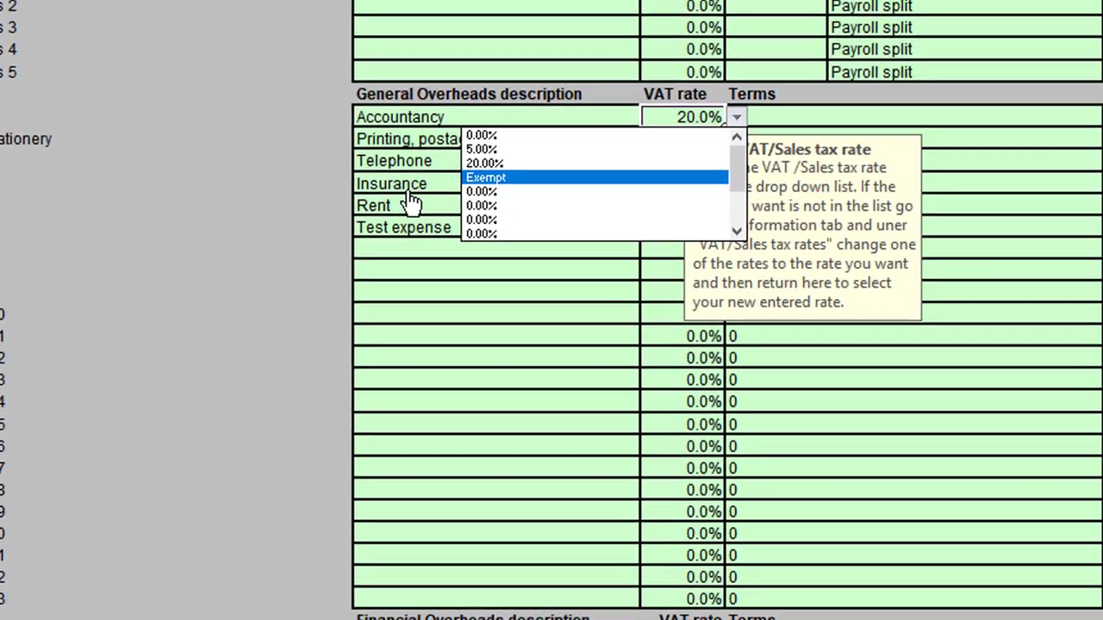
Set the payment terms of the Accountancy overhead to 1.
click(1059, 99)
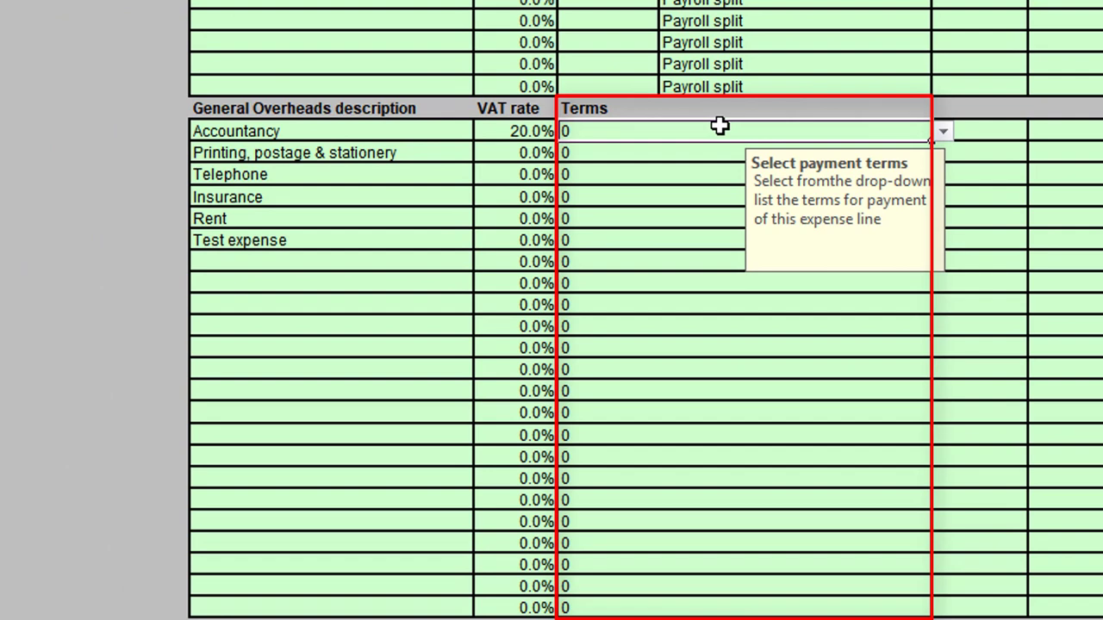
click(942, 133)
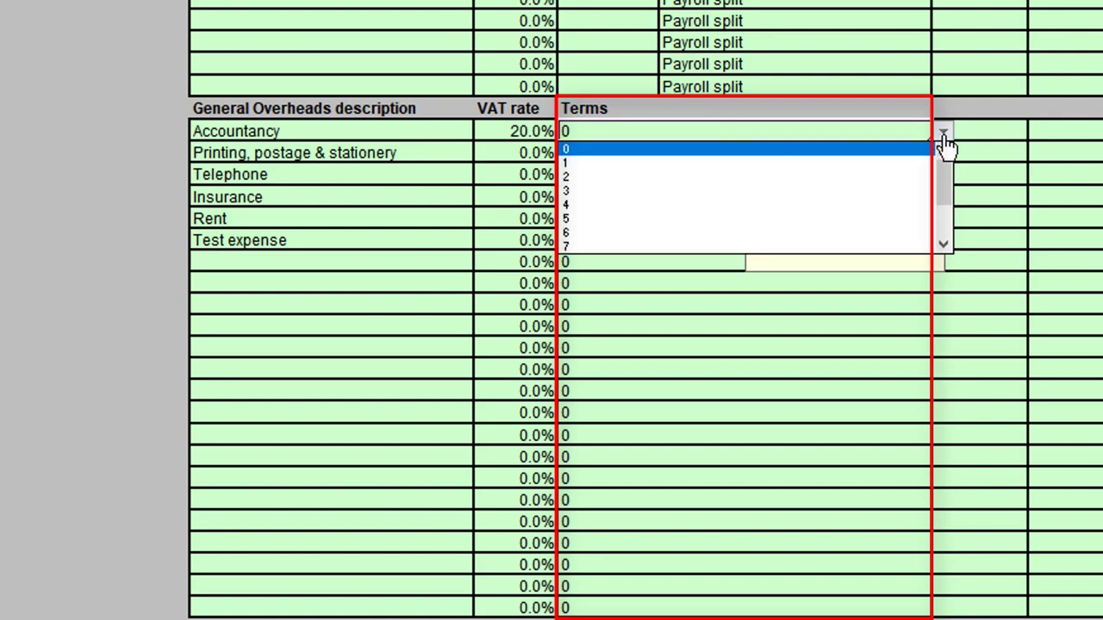
mouse_move(946, 185)
mouse_down()
mouse_move(947, 250)
mouse_move(953, 180)
mouse_up()
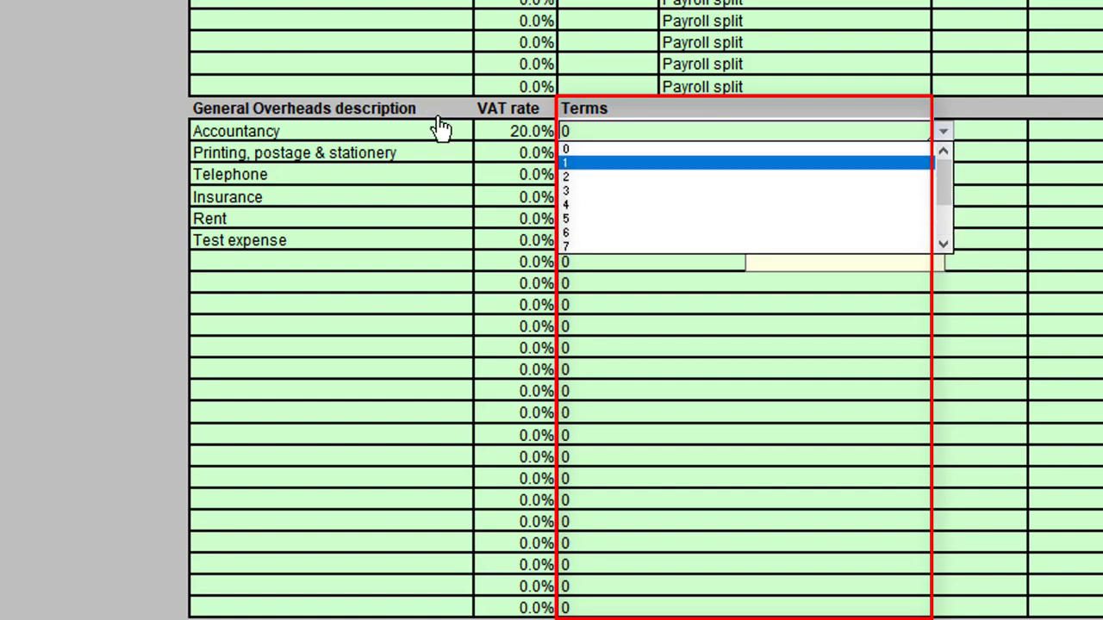
click(617, 164)
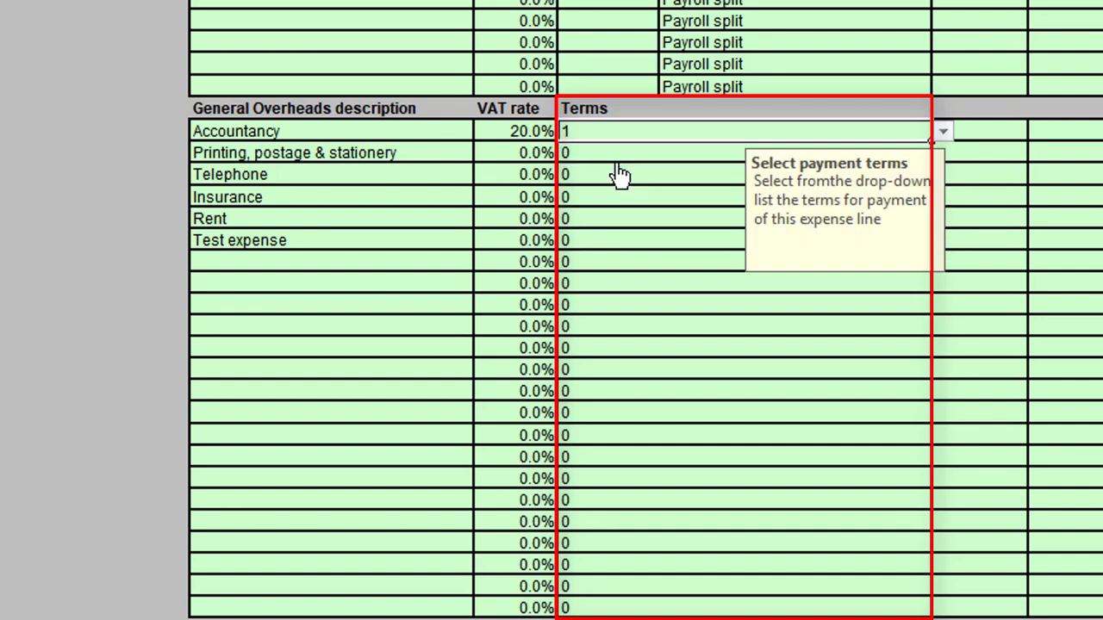
Set the payment terms of Printing, postage & stationery, Telephone and Insurance to 1.
click(866, 157)
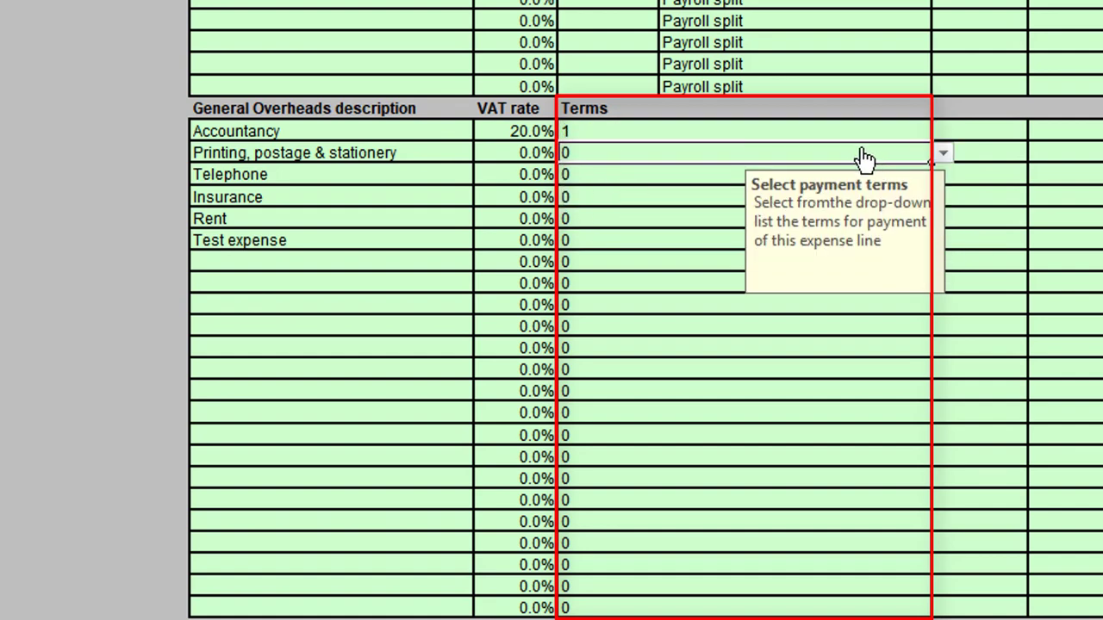
text(1)
key(Return)
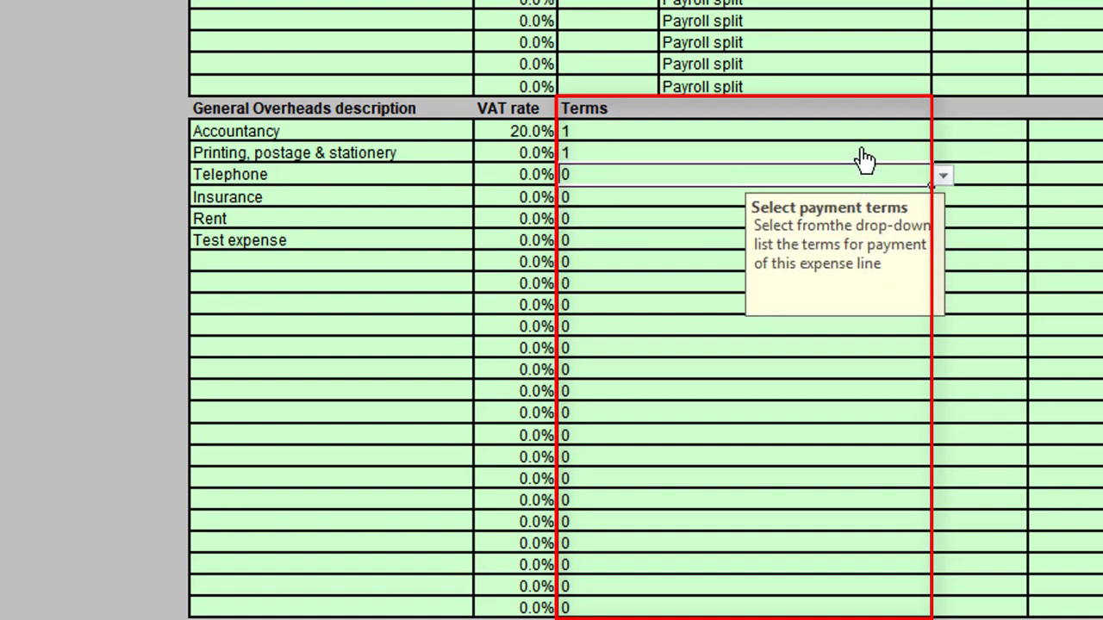
text(1)
key(Return)
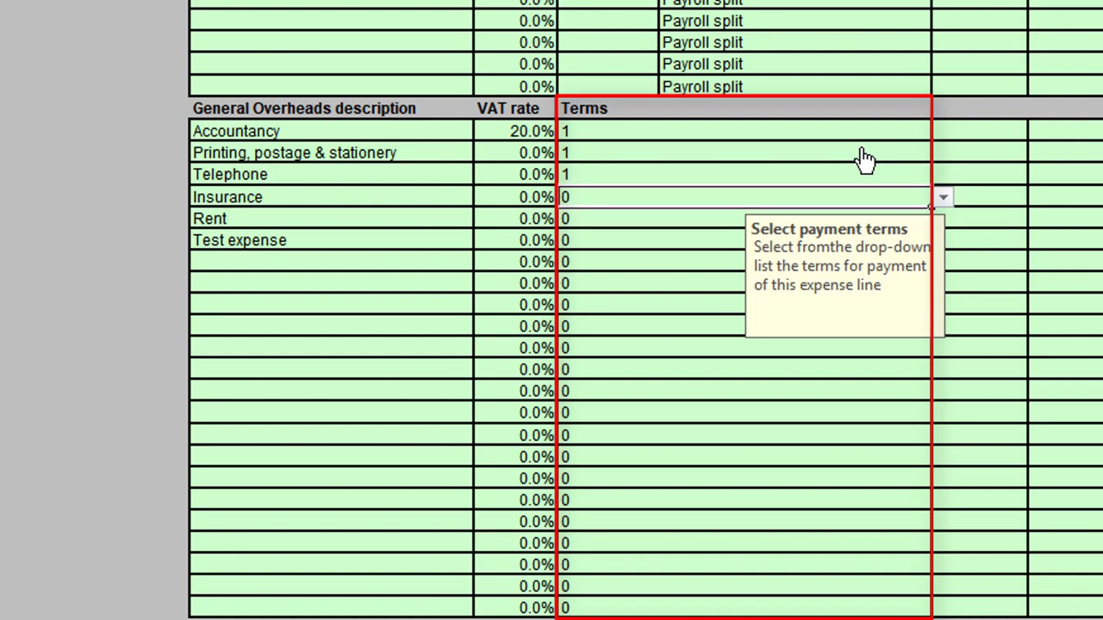
text(1)
key(Return)
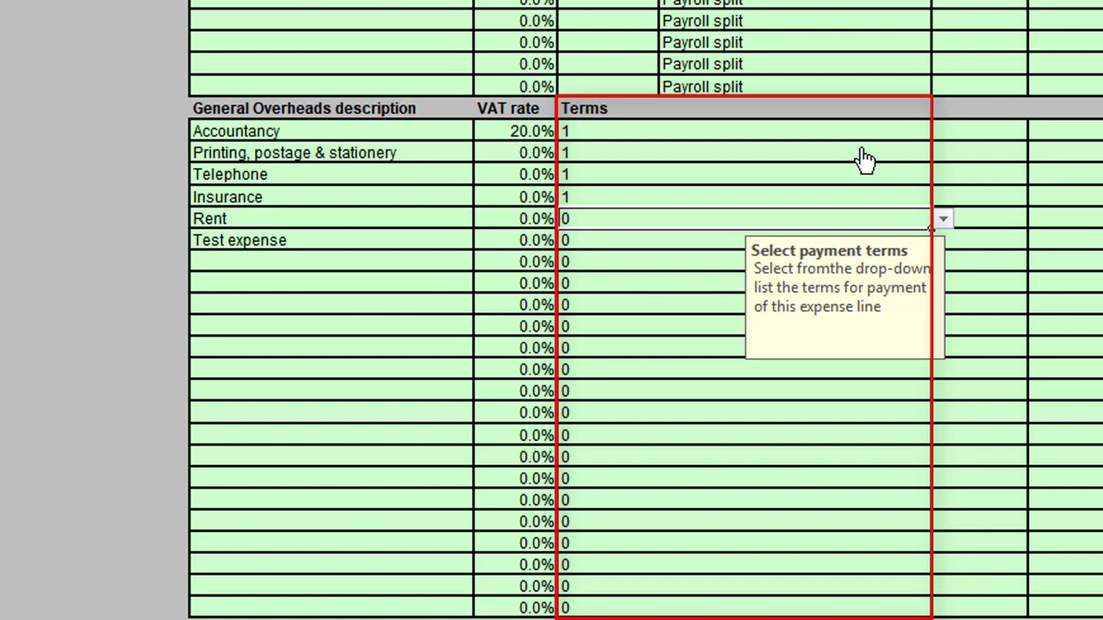
Set the payment terms of Rent to 0 and of Test expense to 2.
text(0)
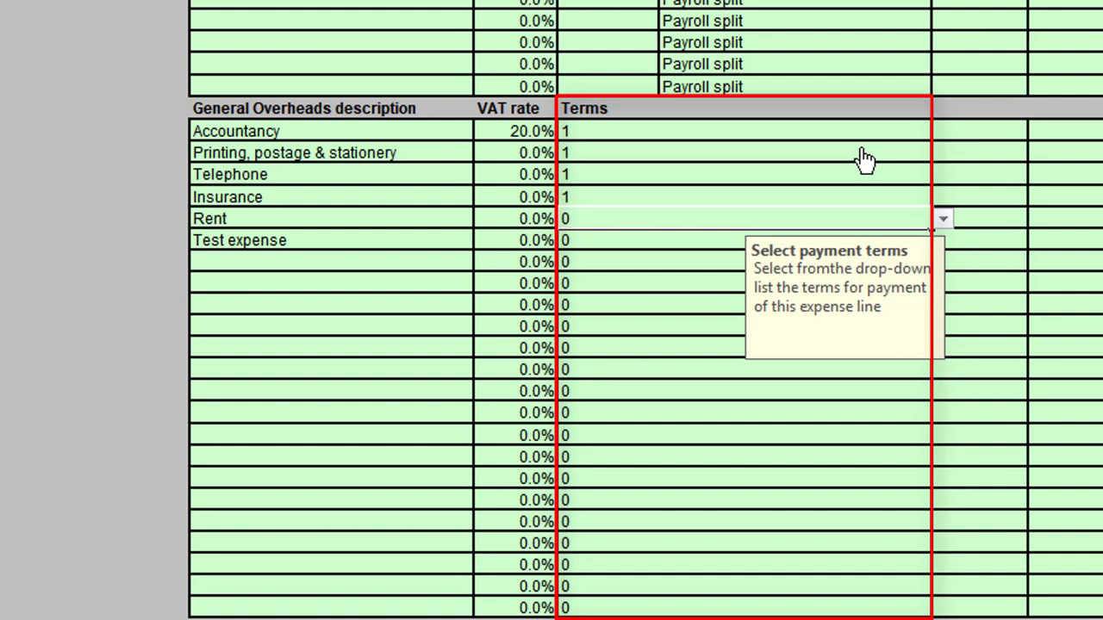
key(Return)
text(2)
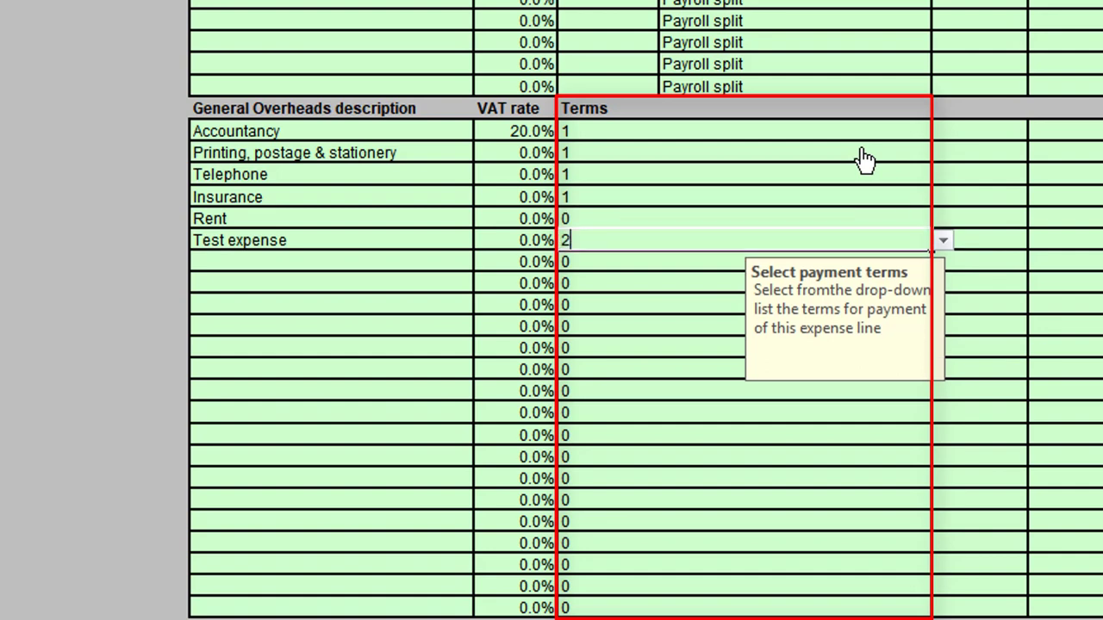
key(Return)
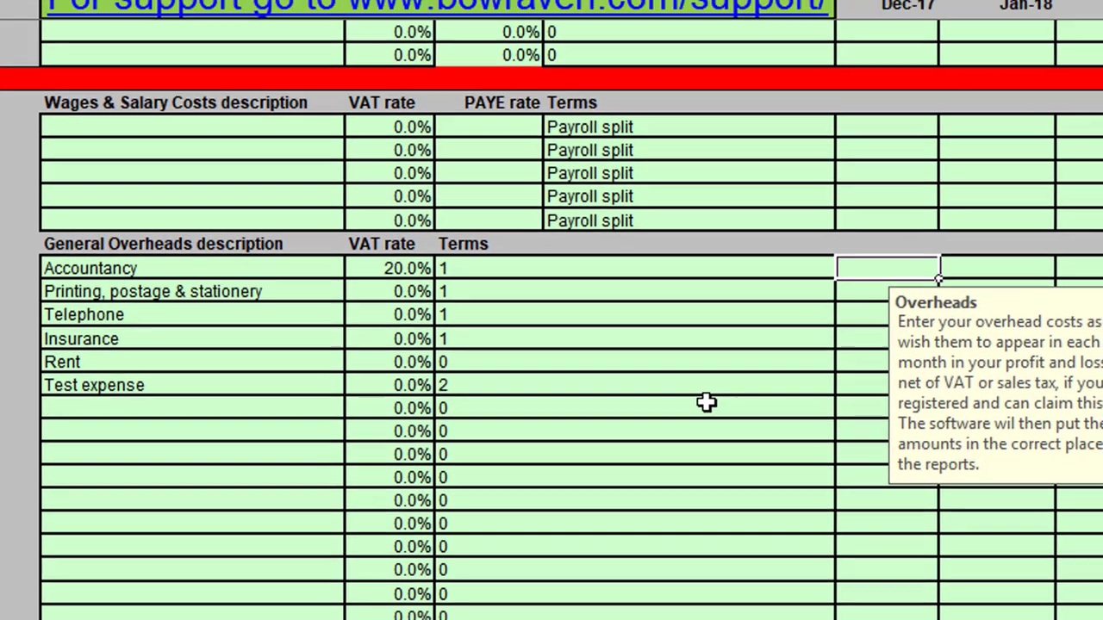
Enter the Dec-17 overhead costs: 250 for Accountancy, 50 for Printing, postage & stationery and 150 for Telephone.
text(250)
key(Return)
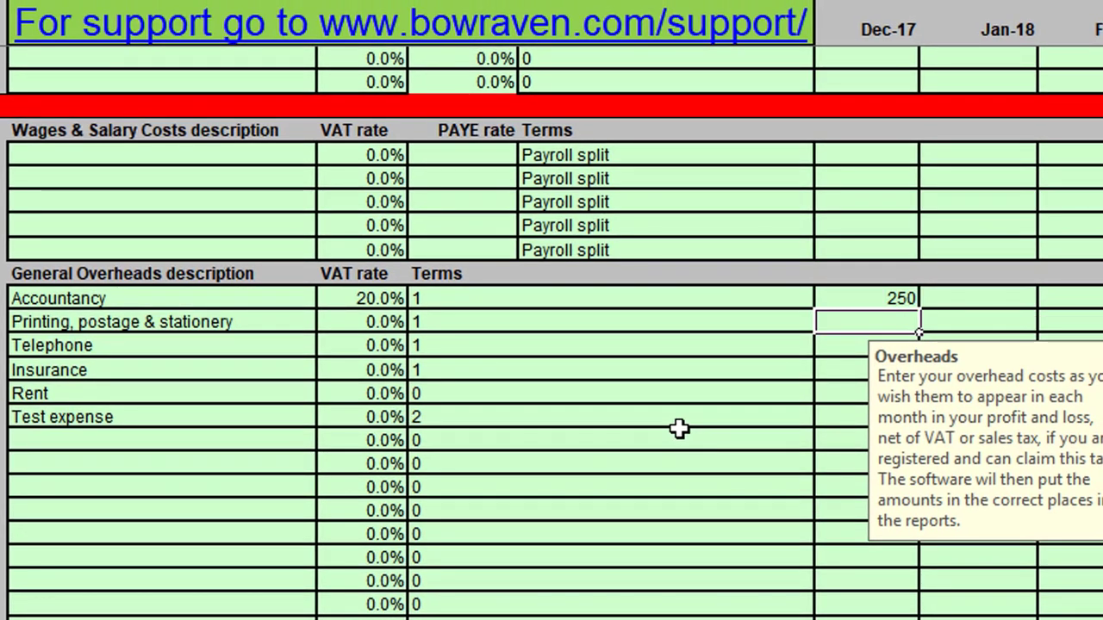
text(50)
key(Return)
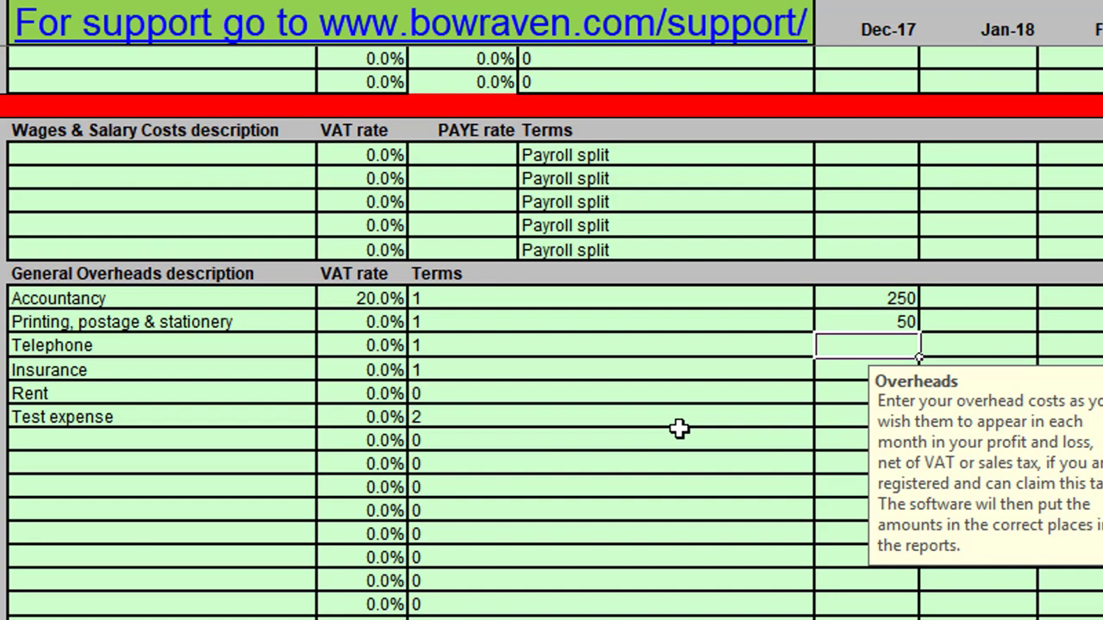
text(150)
key(Return)
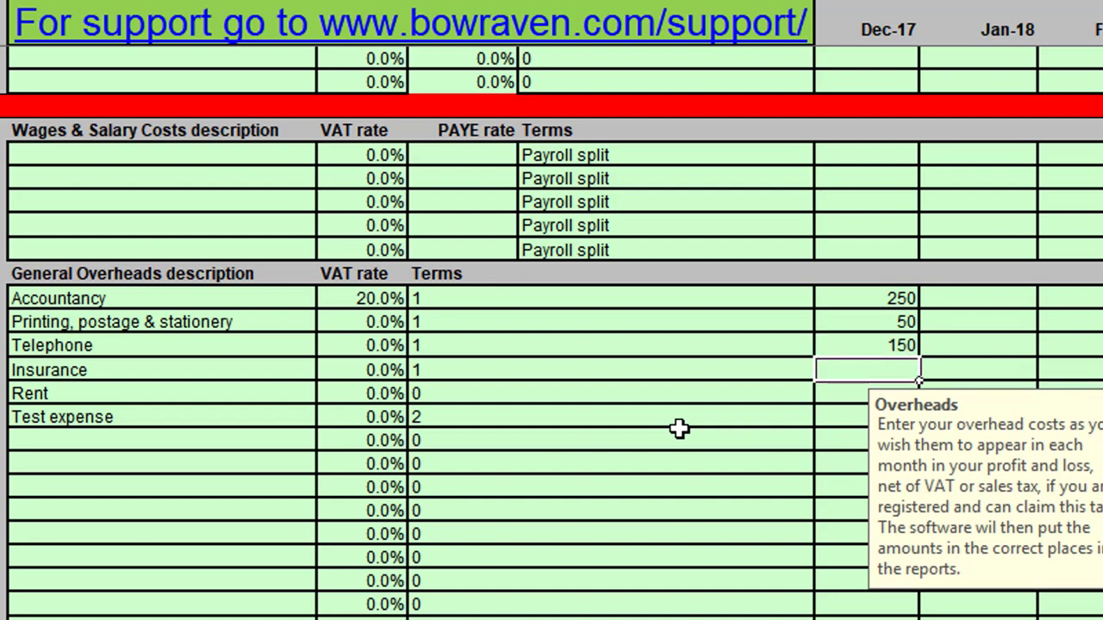
Enter the Dec-17 overhead costs of 400 for Insurance, 500 for Rent and 175 for Test expense.
text(400)
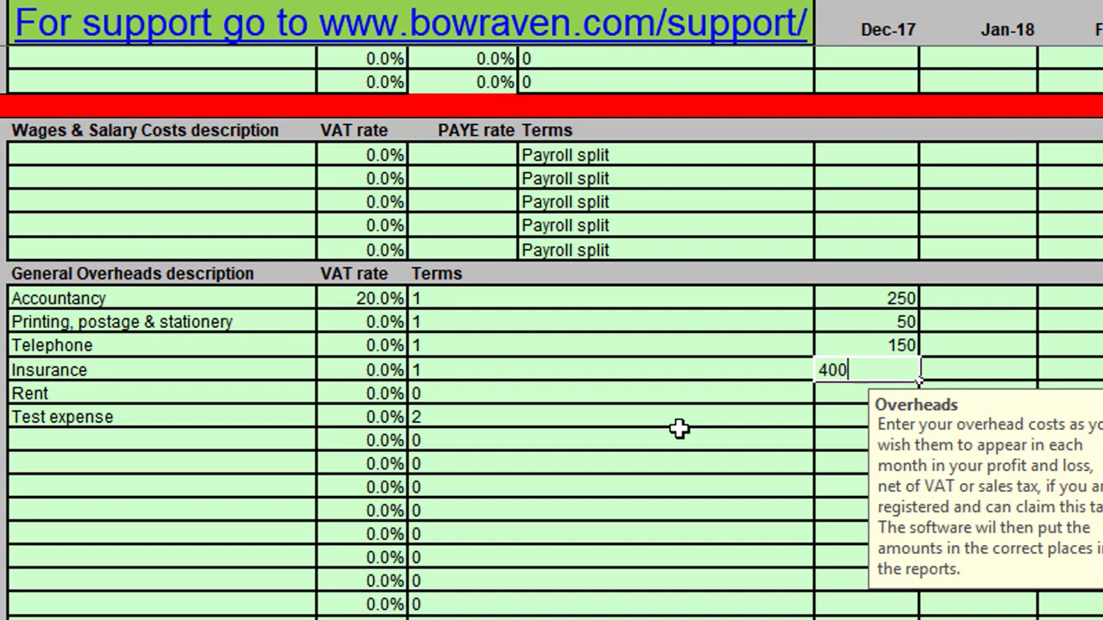
key(Return)
text(5000)
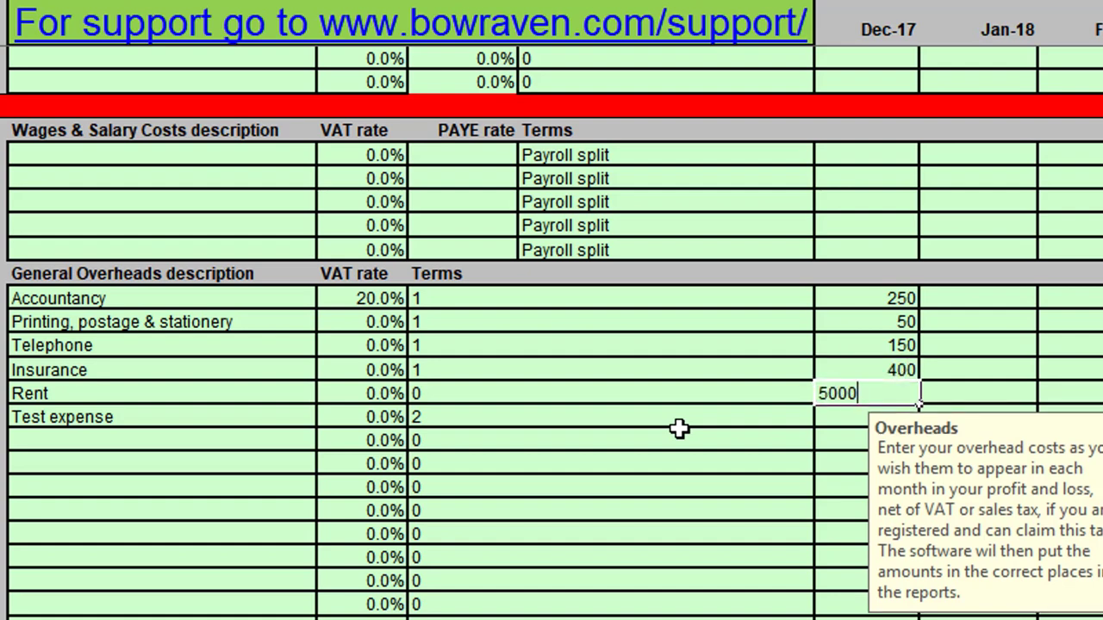
key(BackSpace)
key(Return)
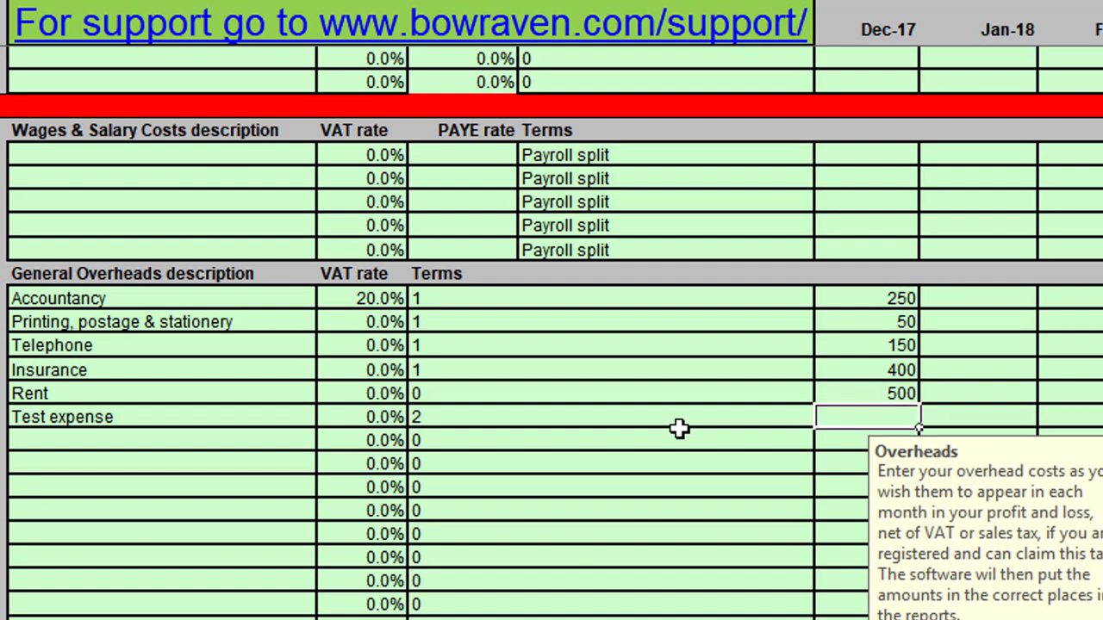
text(175)
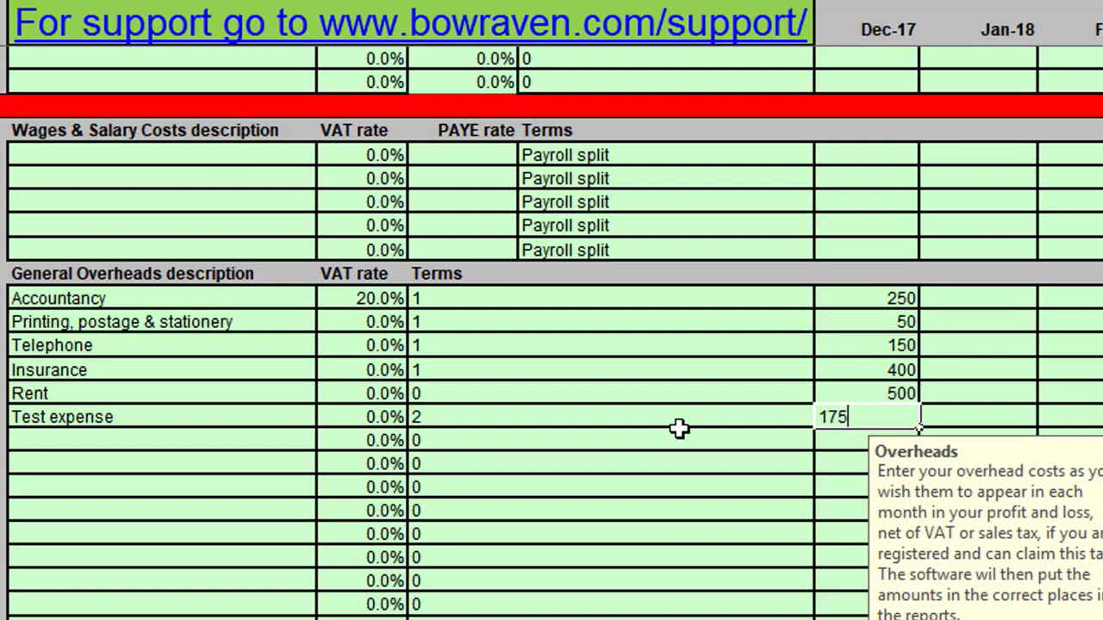
key(Return)
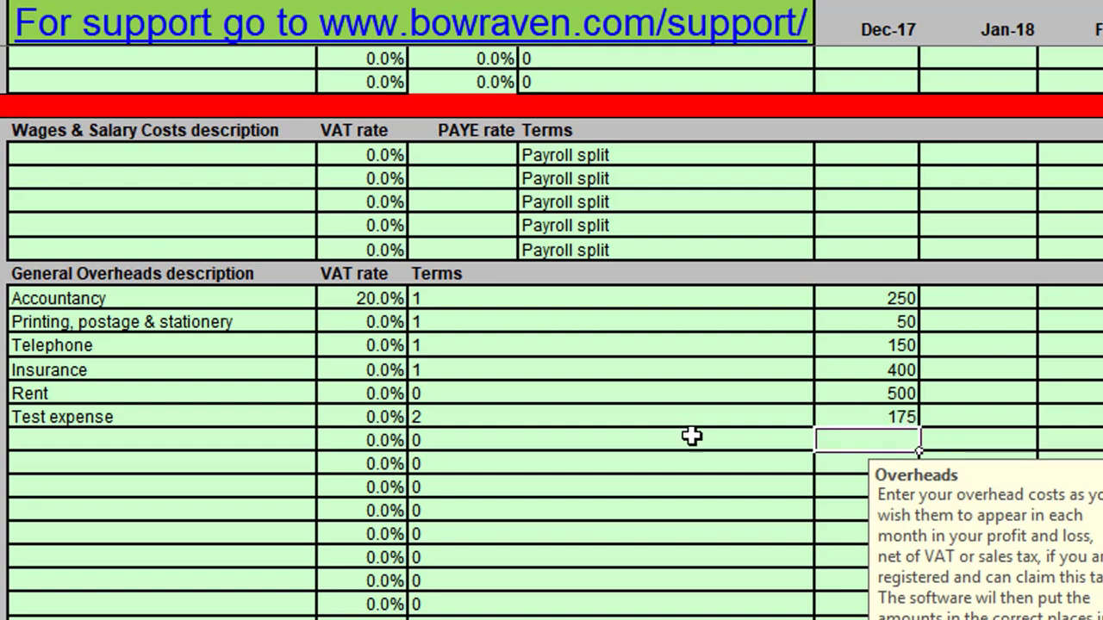
Fill the six Dec-17 general overhead amounts across the months through Nov-18.
click(984, 298)
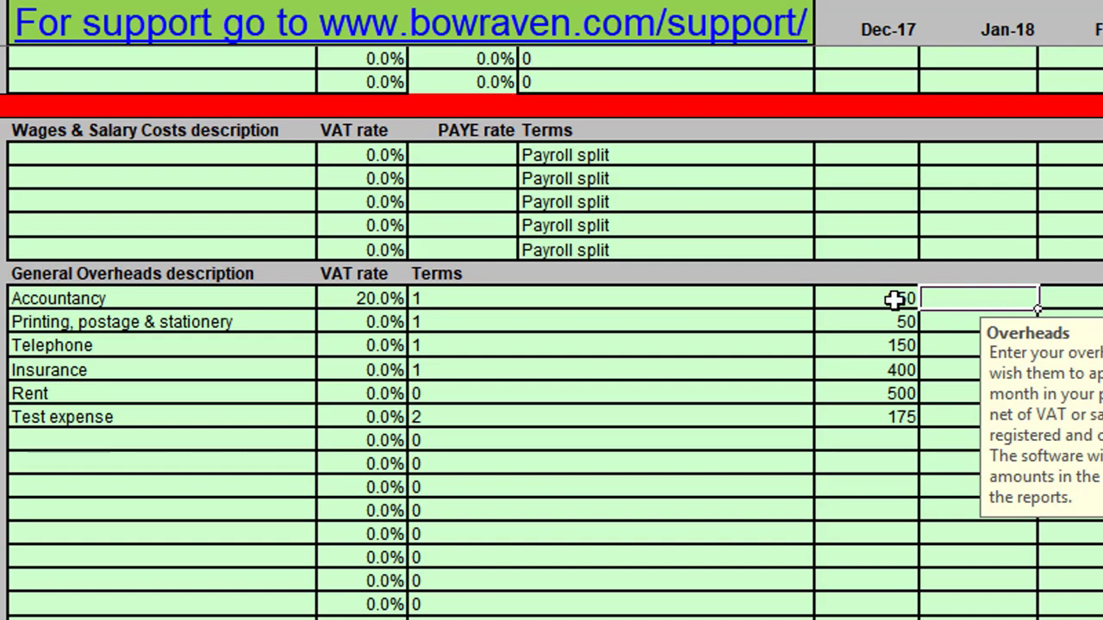
mouse_move(893, 299)
mouse_down()
mouse_move(874, 333)
mouse_move(874, 422)
mouse_up()
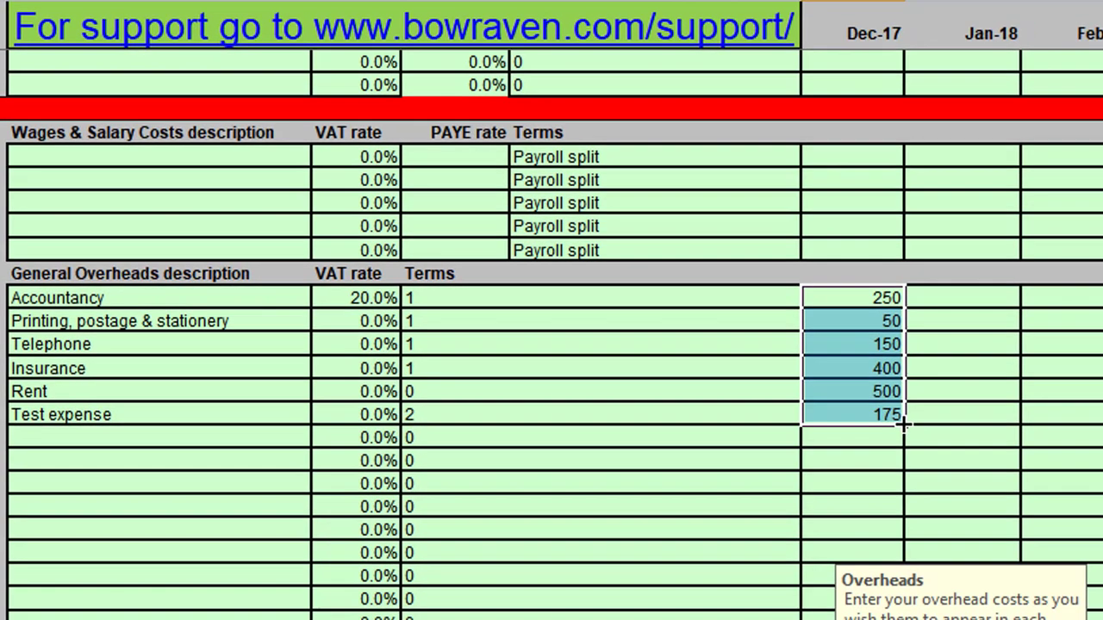
mouse_move(920, 422)
mouse_down()
mouse_move(1102, 447)
mouse_move(1102, 437)
mouse_move(795, 421)
mouse_move(373, 462)
mouse_move(948, 426)
mouse_move(795, 405)
mouse_move(824, 410)
mouse_up()
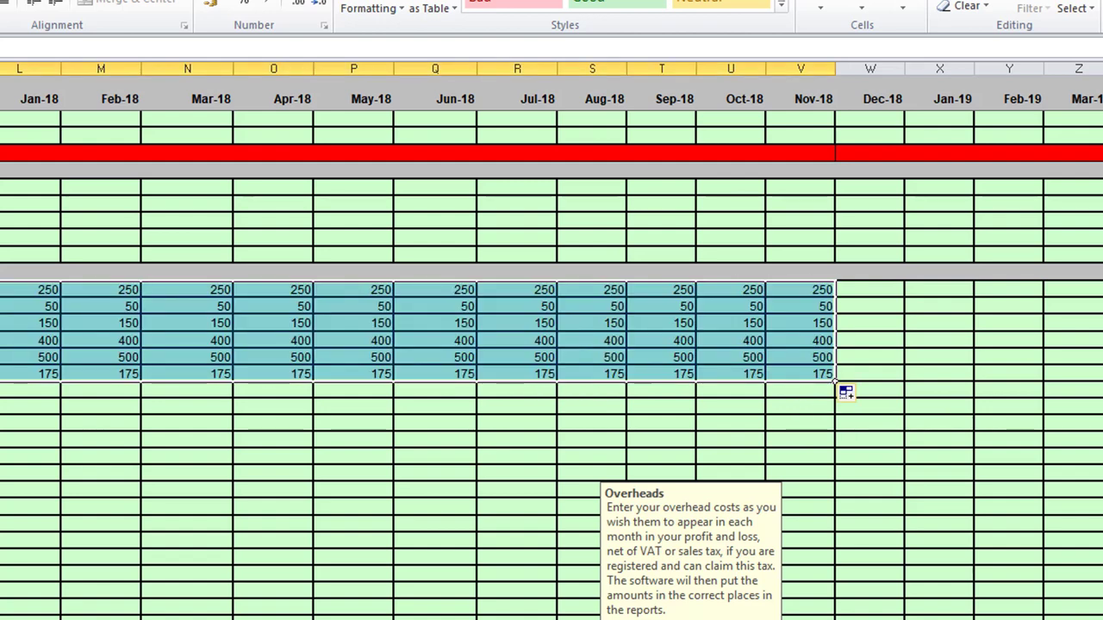
click(26, 325)
key(Left)
key(Left)
key(Left)
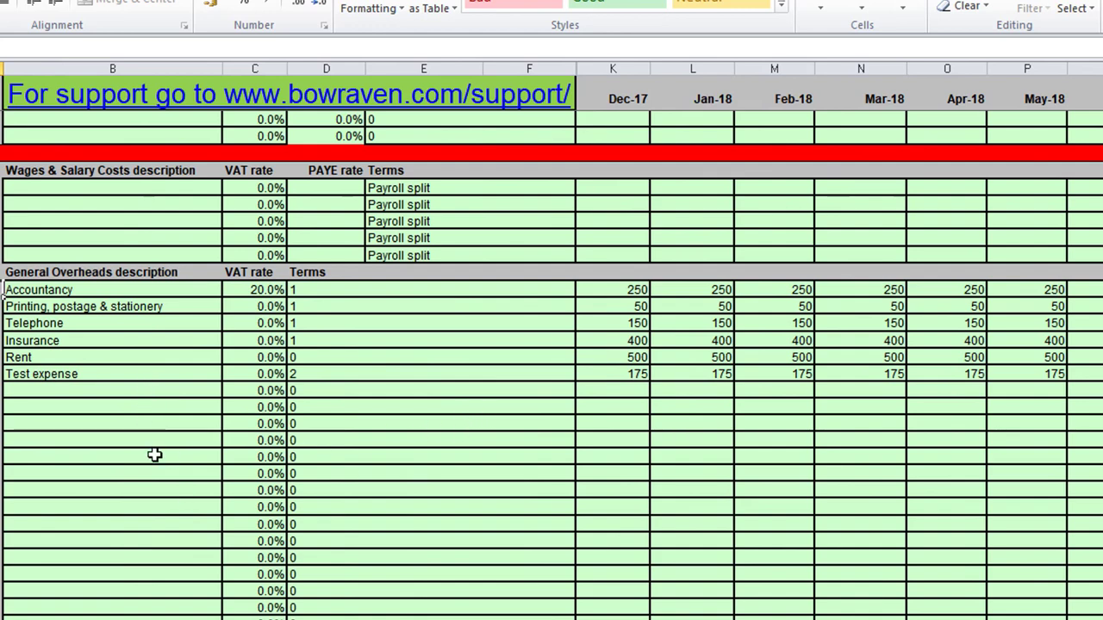
Set the first Financial Overheads description to Bank charges.
scroll(610, 408, down, 2)
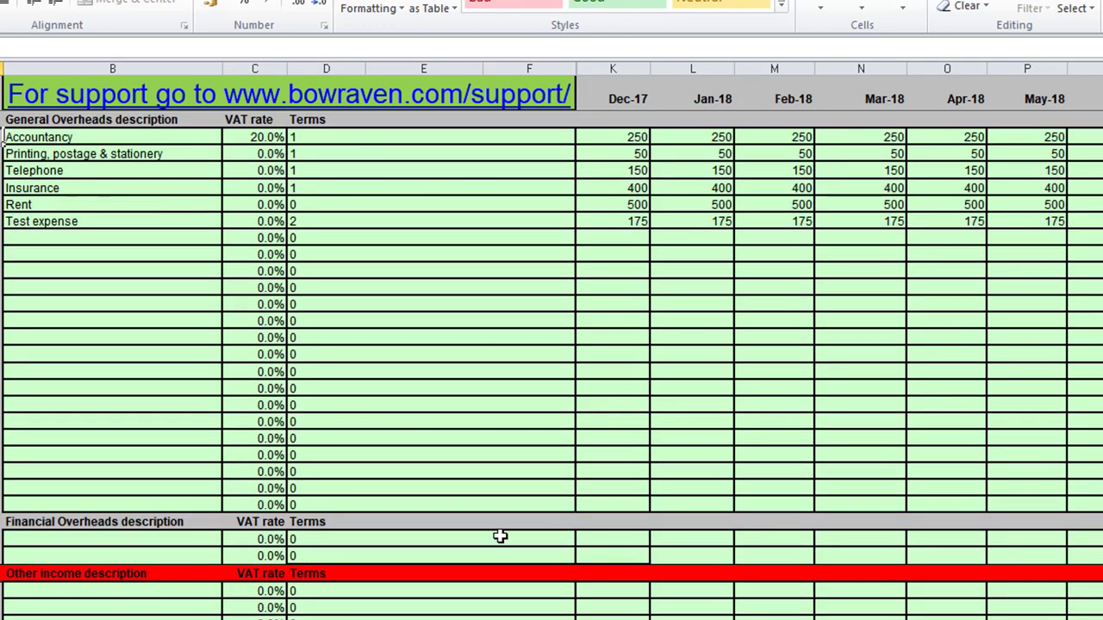
scroll(266, 431, up, 6)
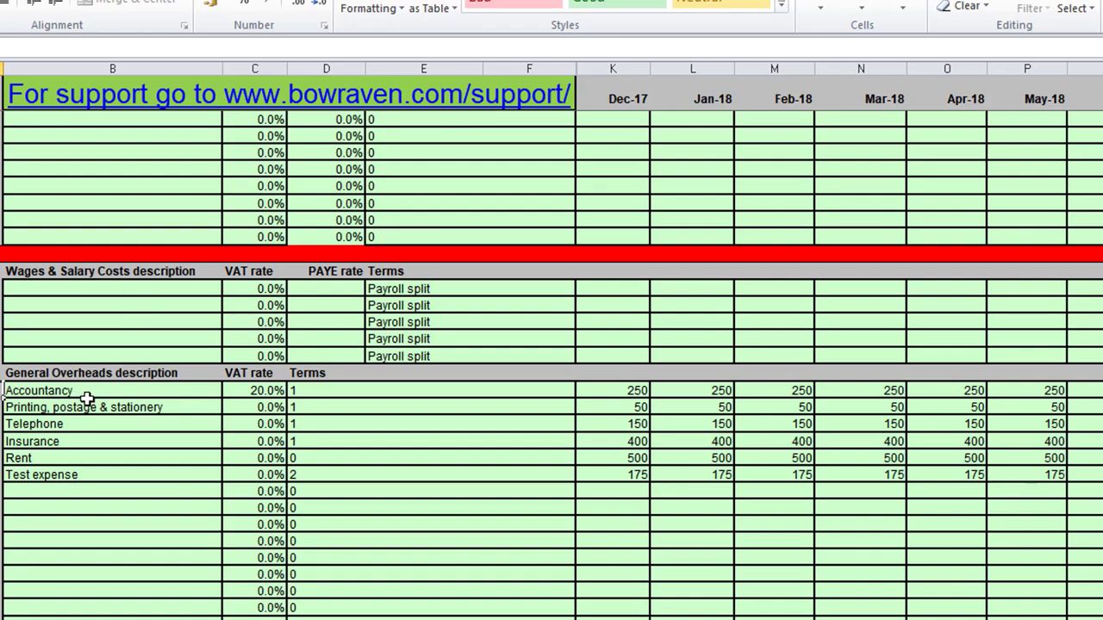
scroll(86, 399, down, 5)
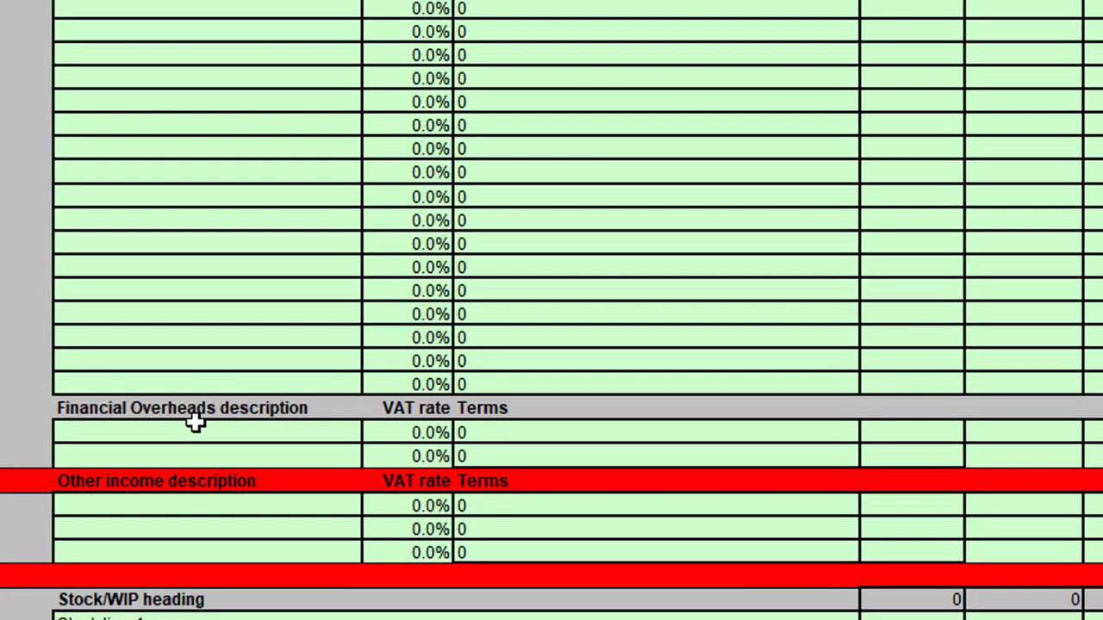
click(217, 438)
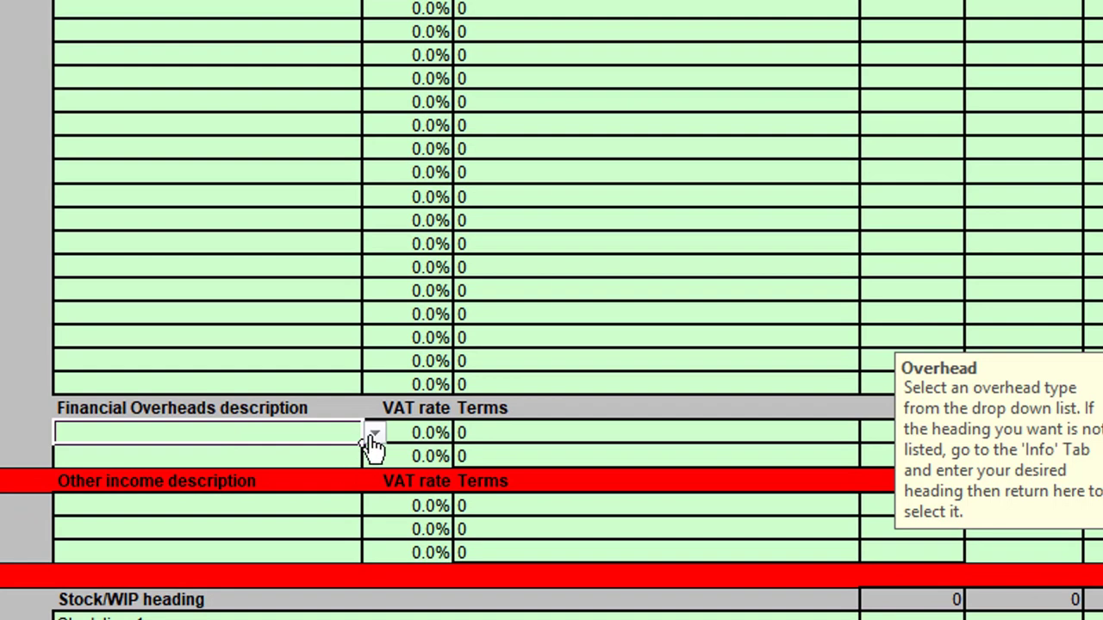
click(374, 439)
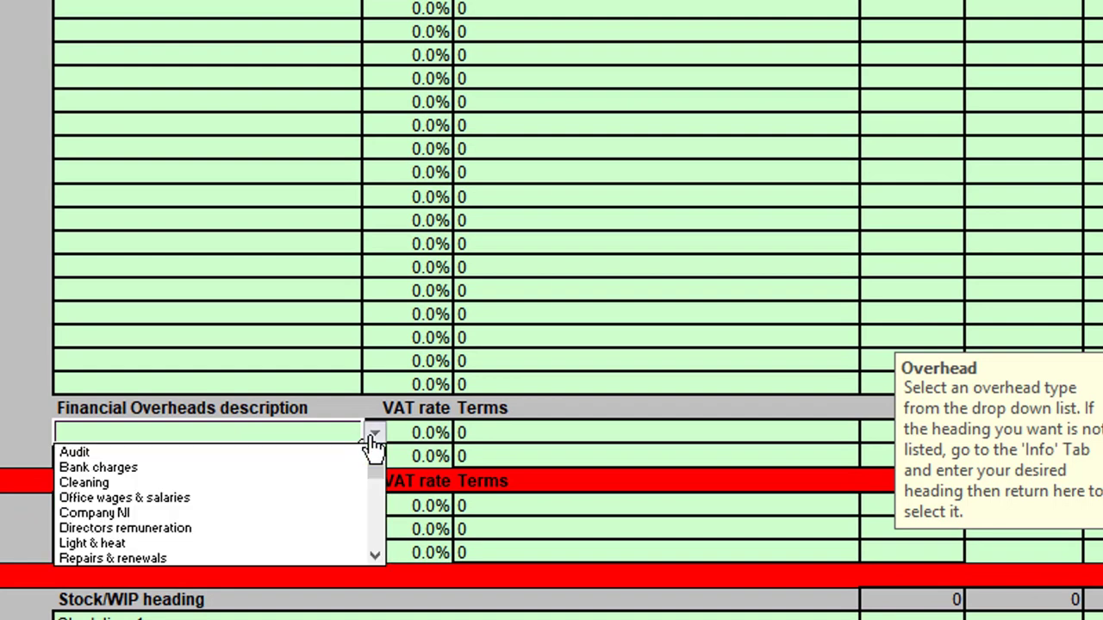
click(138, 469)
key(Tab)
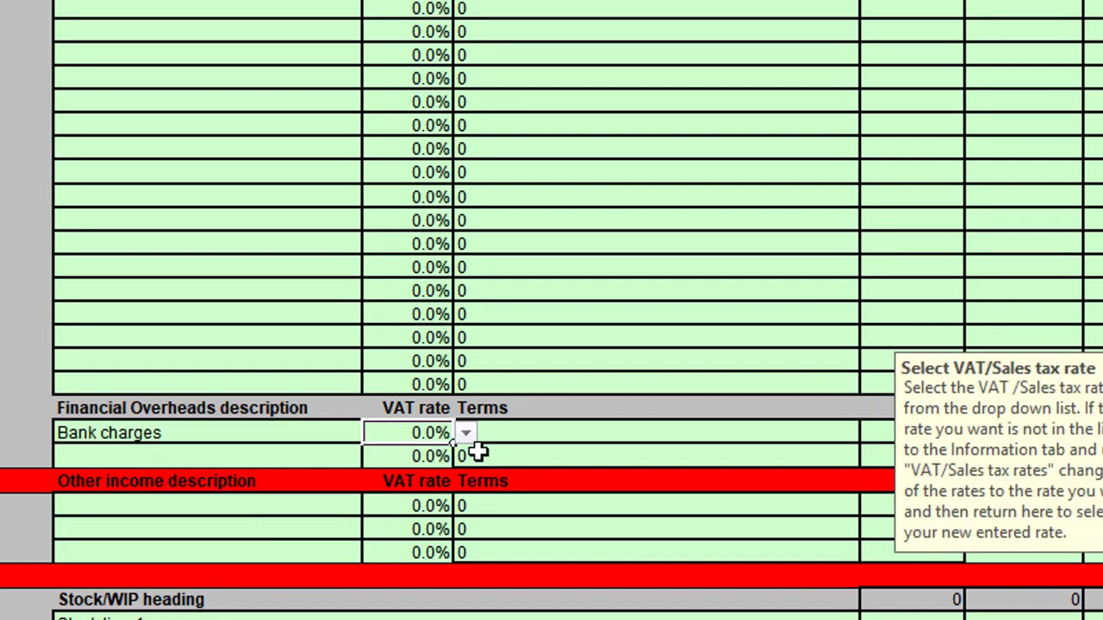
Enter 50 as the Dec-17 amount for Bank charges, keeping the default VAT rate and terms.
key(Tab)
key(Tab)
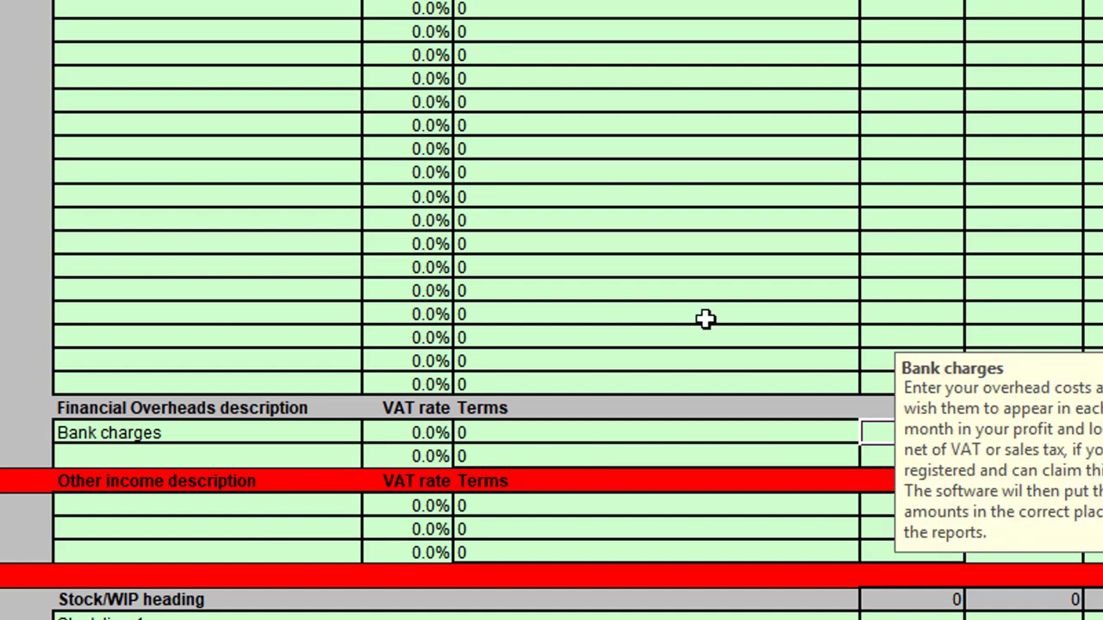
drag(1014, 454, 1102, 461)
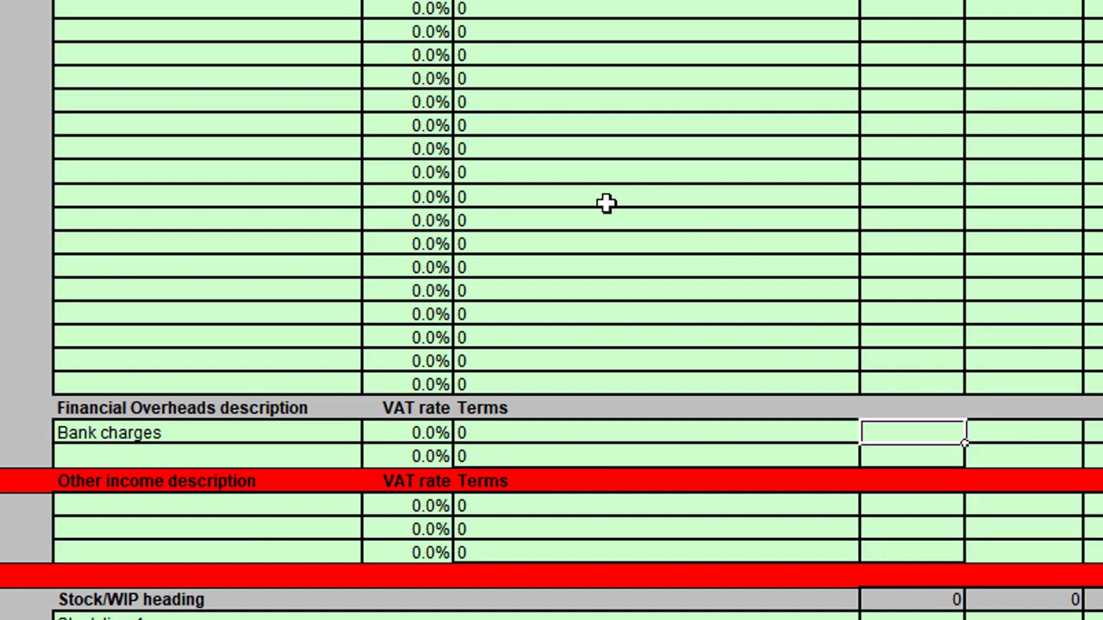
text(50)
key(Return)
Fill the Dec-17 Bank charges amount across the months through Nov-18.
click(905, 435)
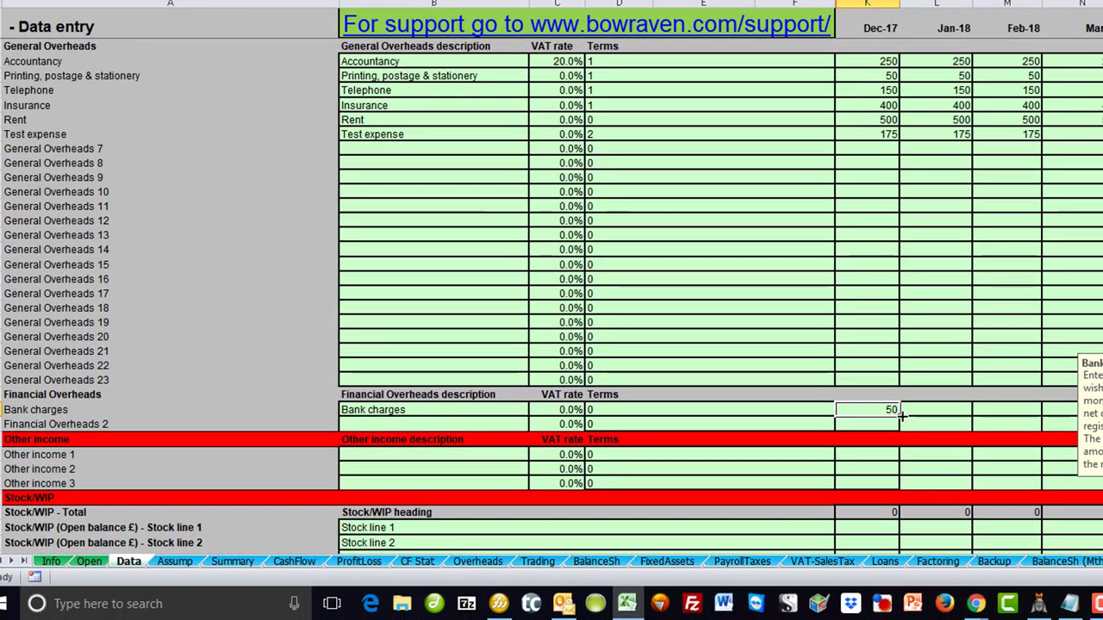
drag(911, 421, 768, 431)
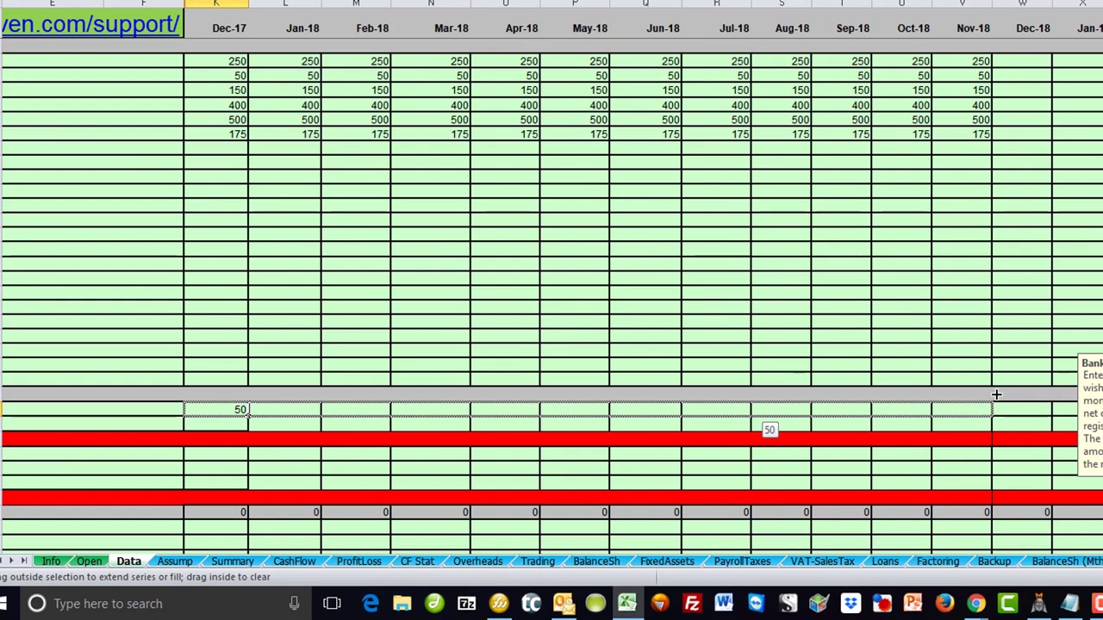
drag(767, 430, 768, 431)
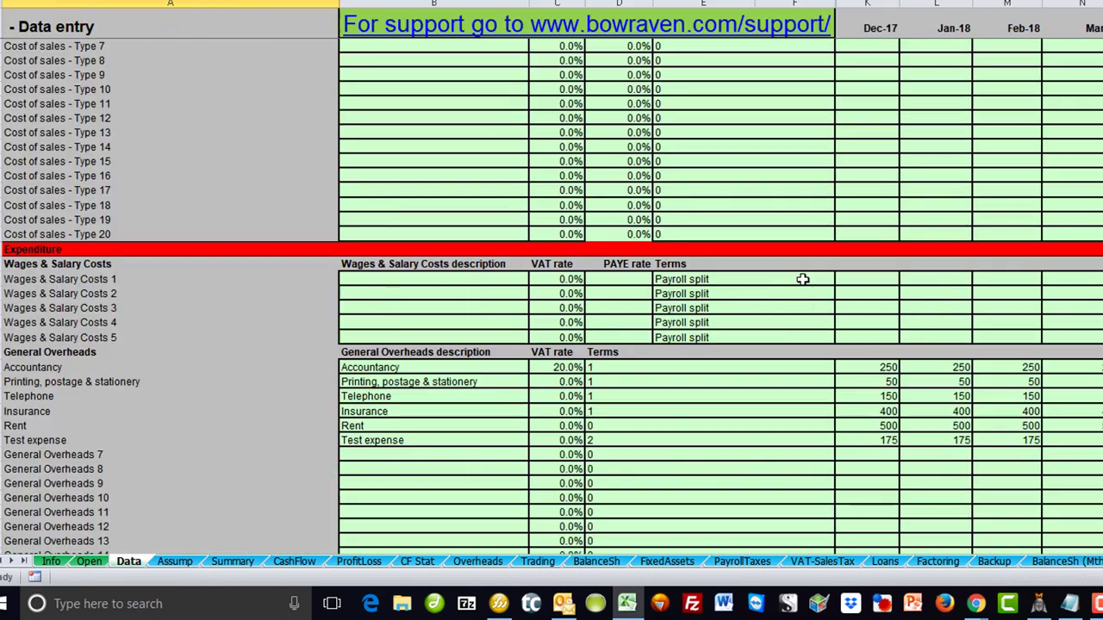
Set the first Wages & Salary Costs description to Office wages & salaries.
click(459, 279)
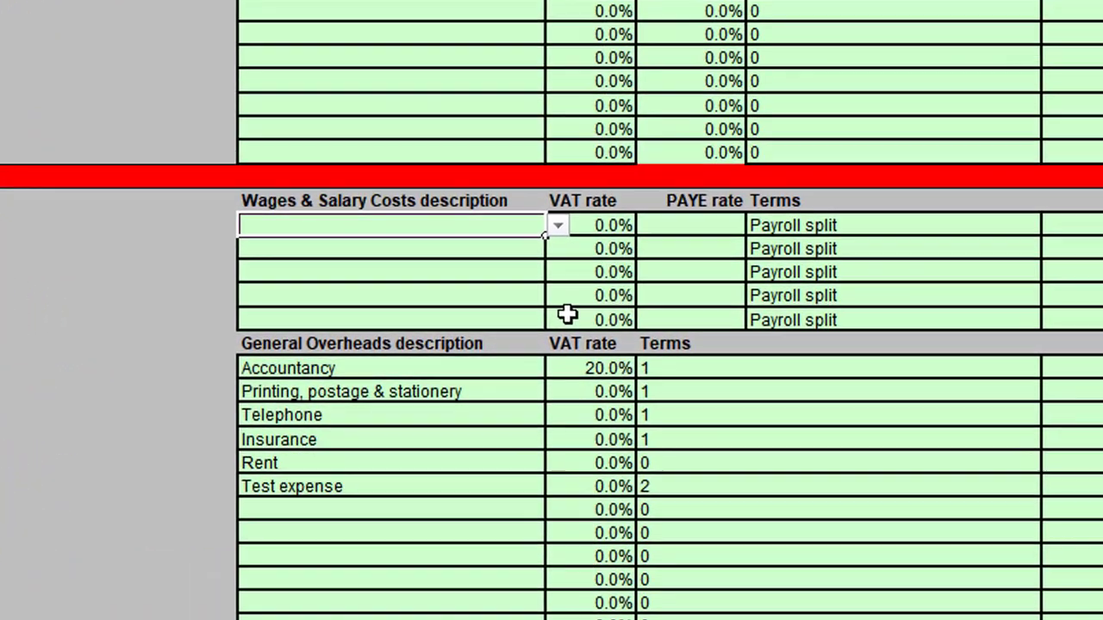
click(558, 225)
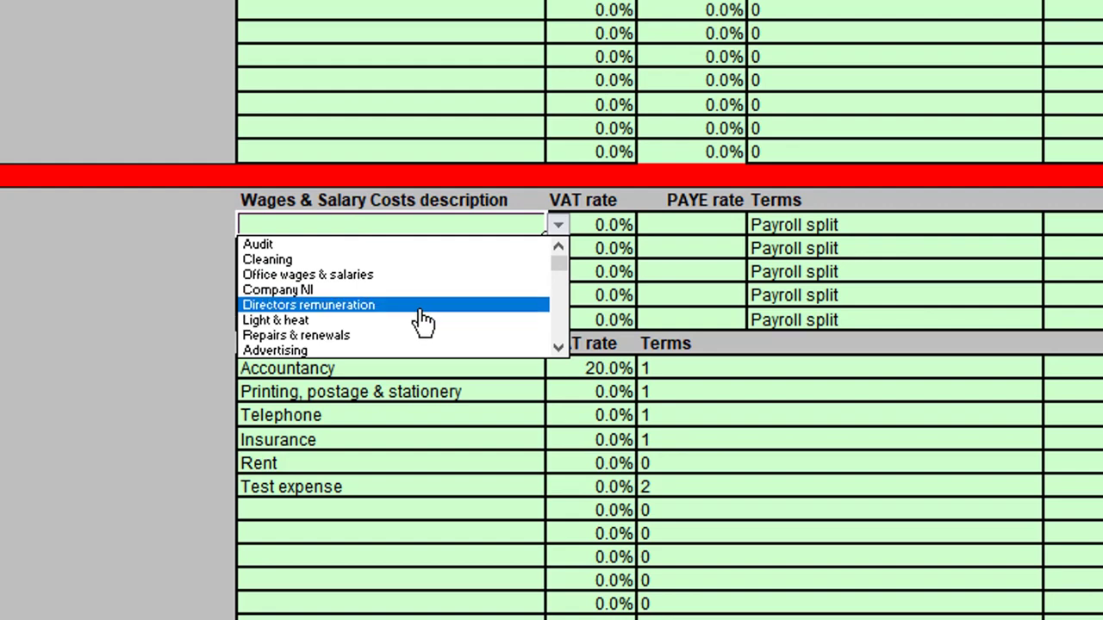
click(392, 275)
key(Tab)
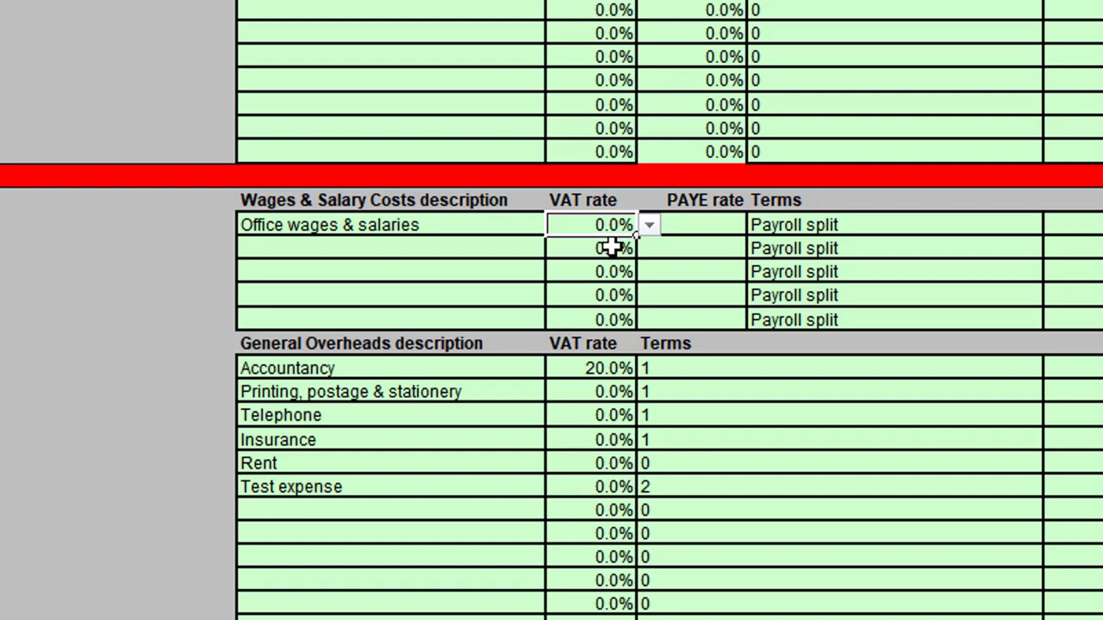
Set the PAYE rate for Office wages & salaries to 20%, keeping the default VAT rate.
key(Tab)
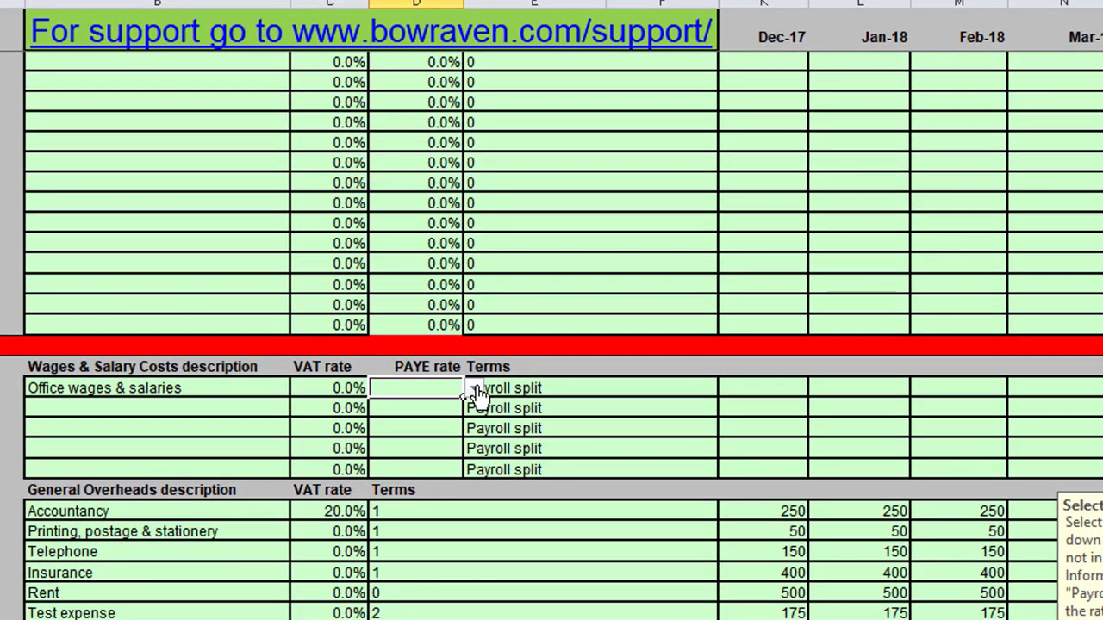
click(757, 390)
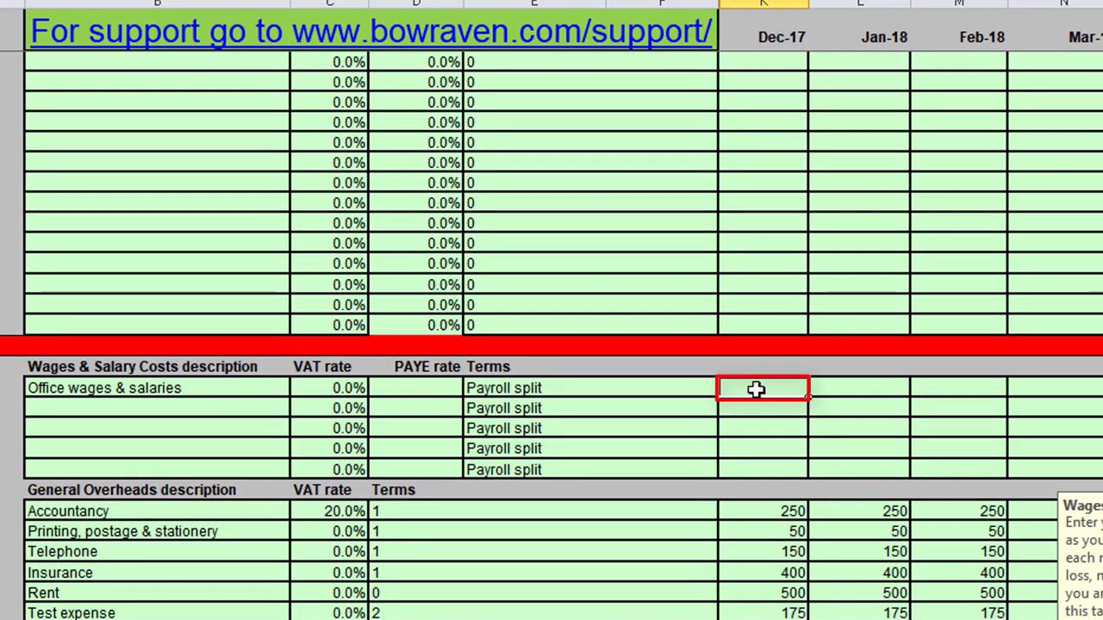
click(419, 388)
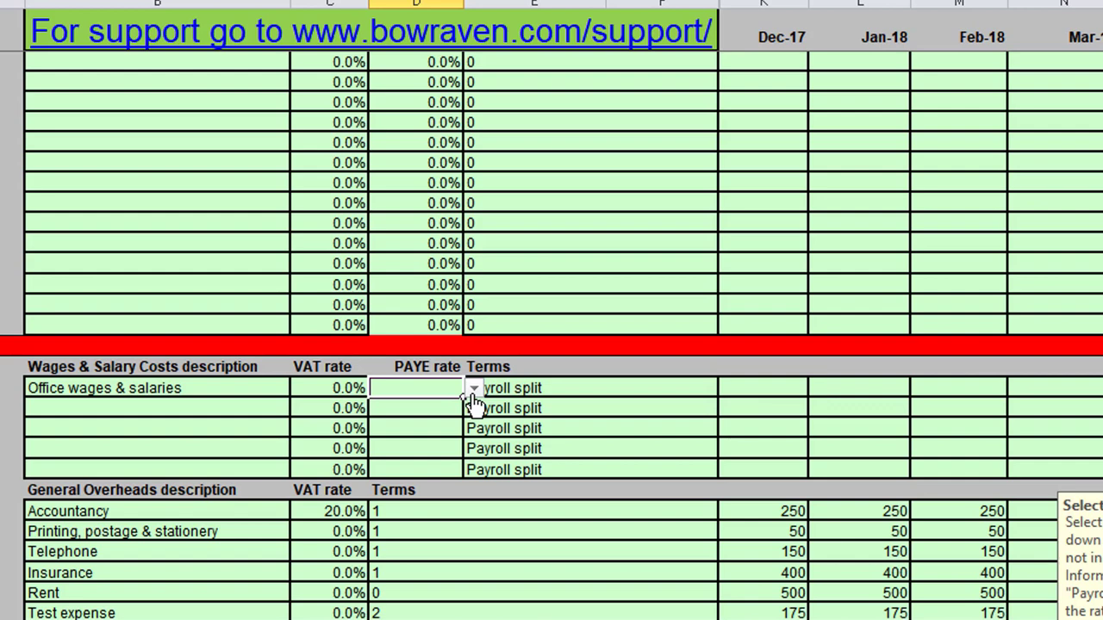
click(474, 389)
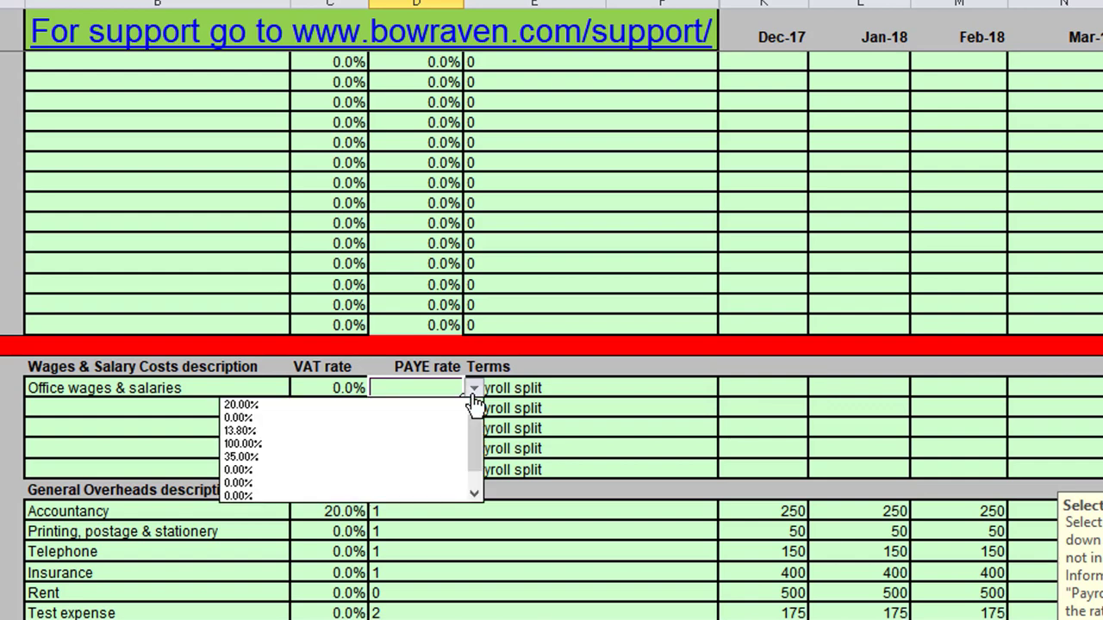
click(284, 409)
key(Tab)
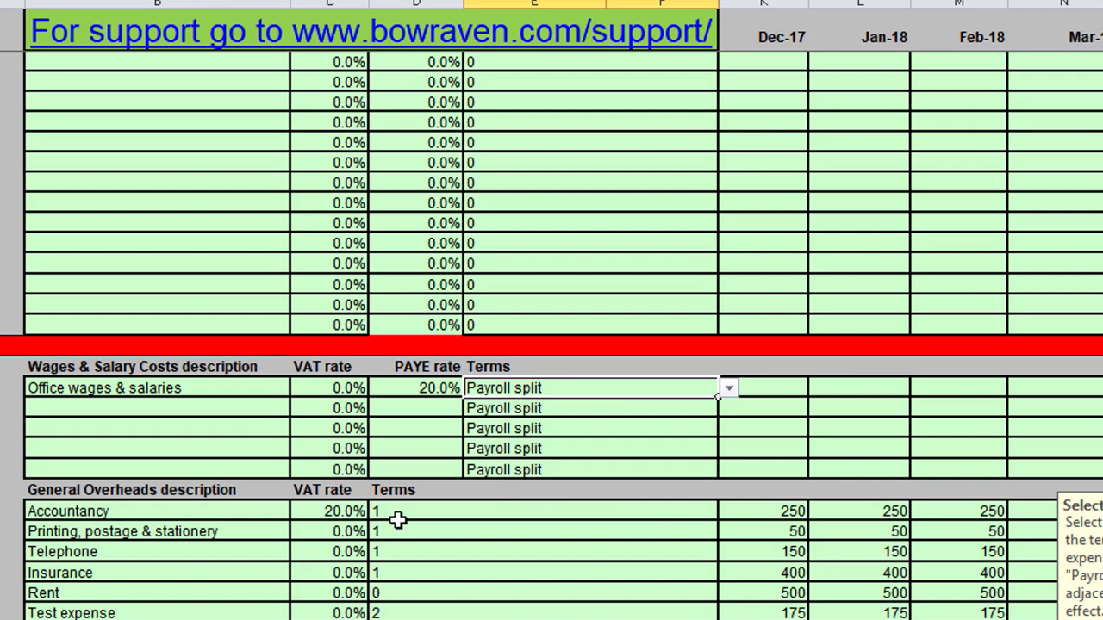
Review the available payment terms for Office wages & salaries, keeping Payroll split.
click(729, 390)
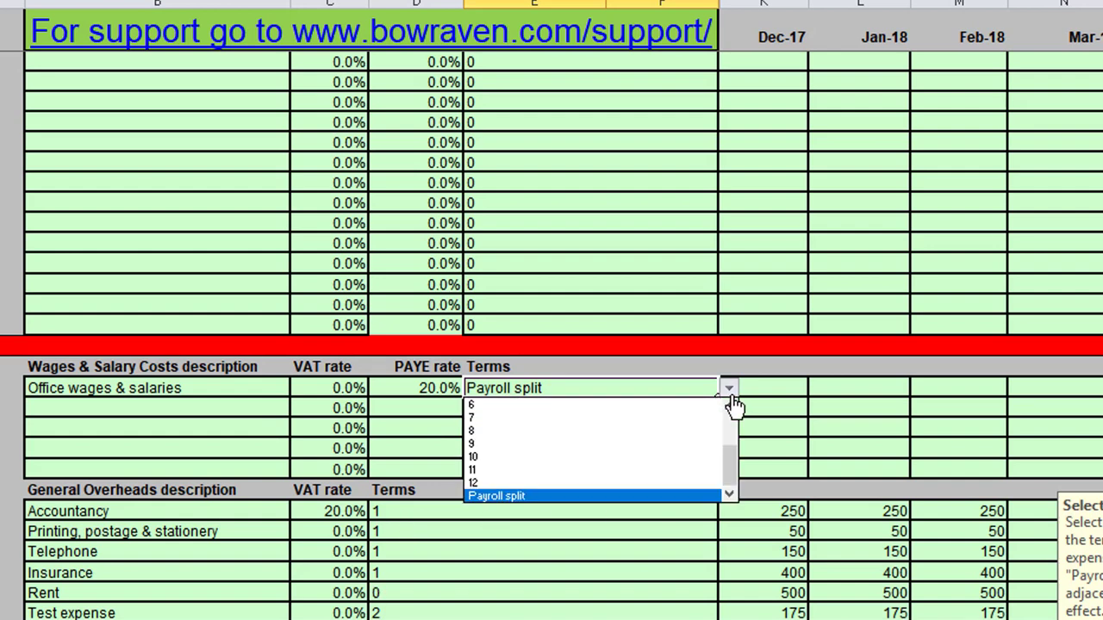
drag(734, 470, 734, 420)
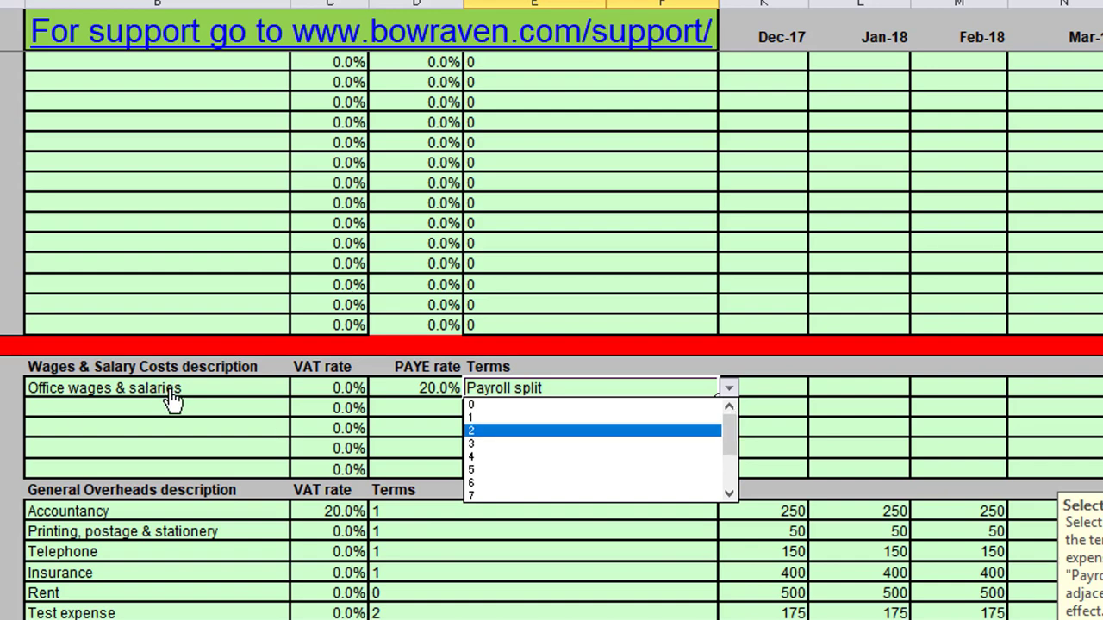
key(Escape)
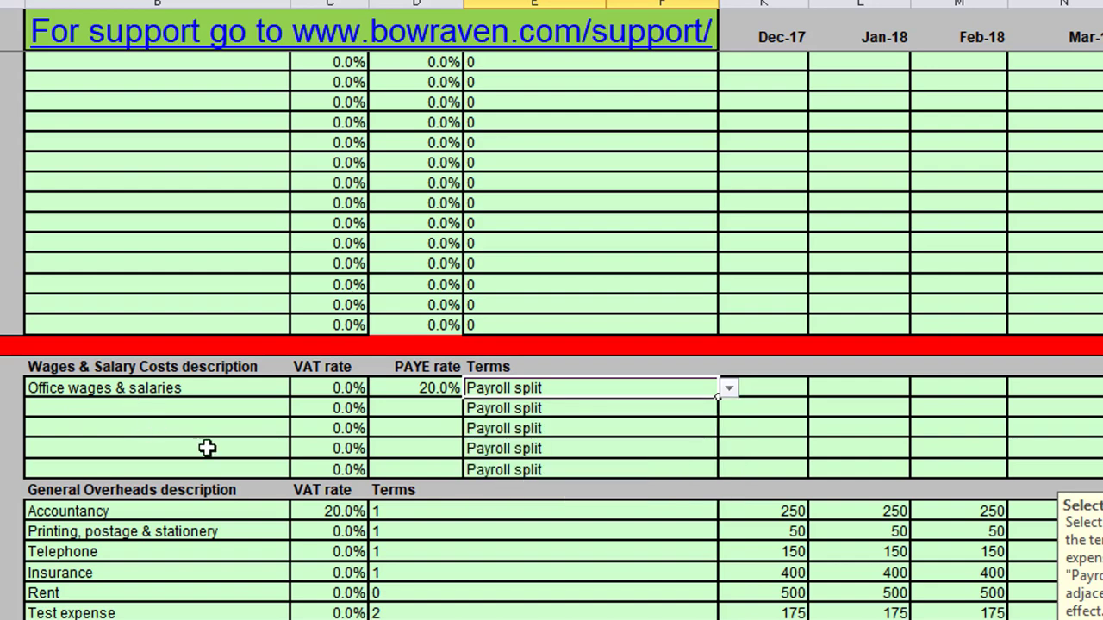
Enter 1500 as the Dec-17 amount for Office wages & salaries and fill it across the months through Nov-18.
key(Tab)
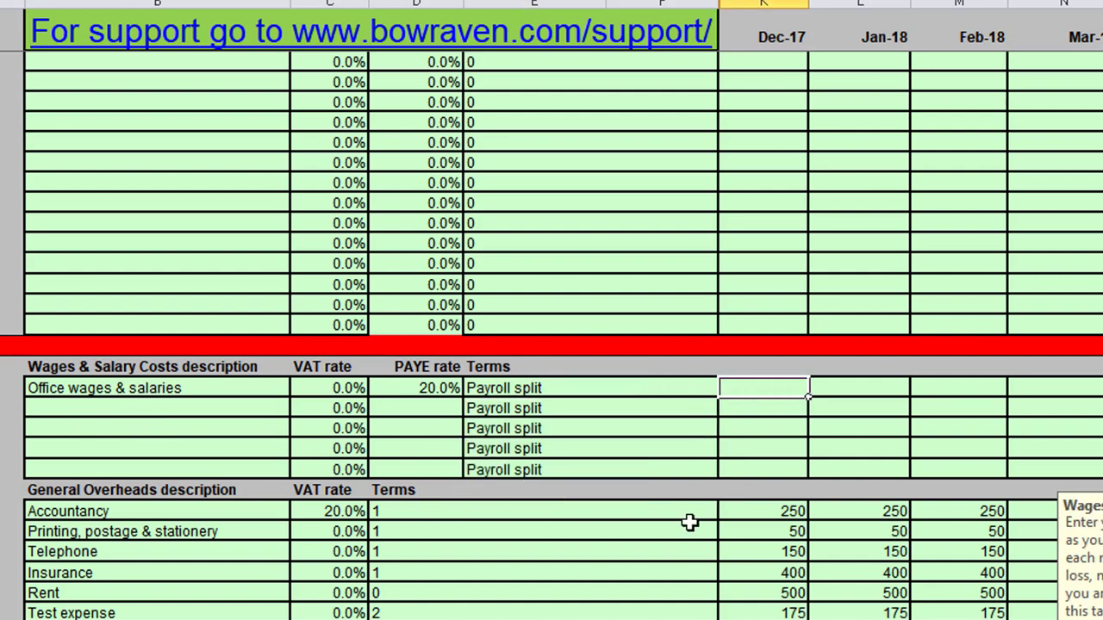
text(1500)
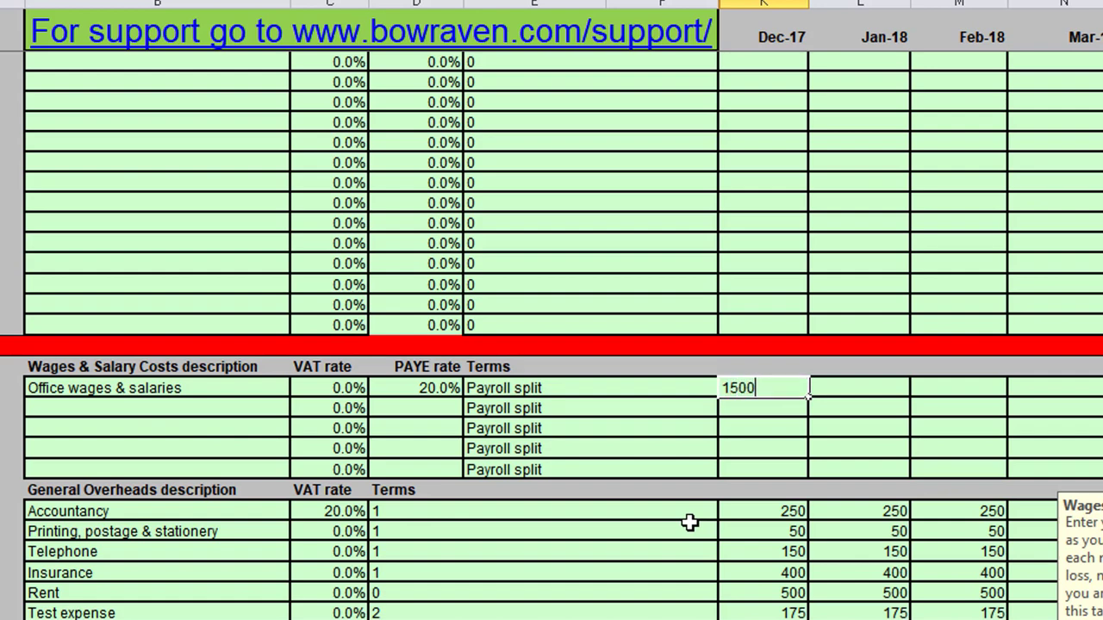
key(ctrl+Return)
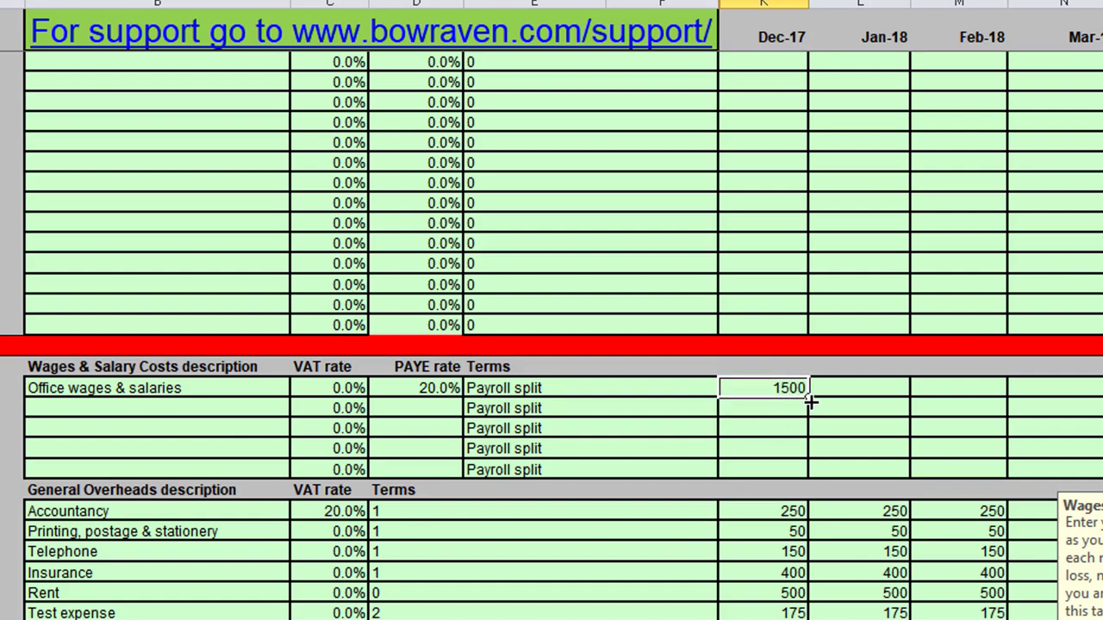
drag(809, 402, 938, 385)
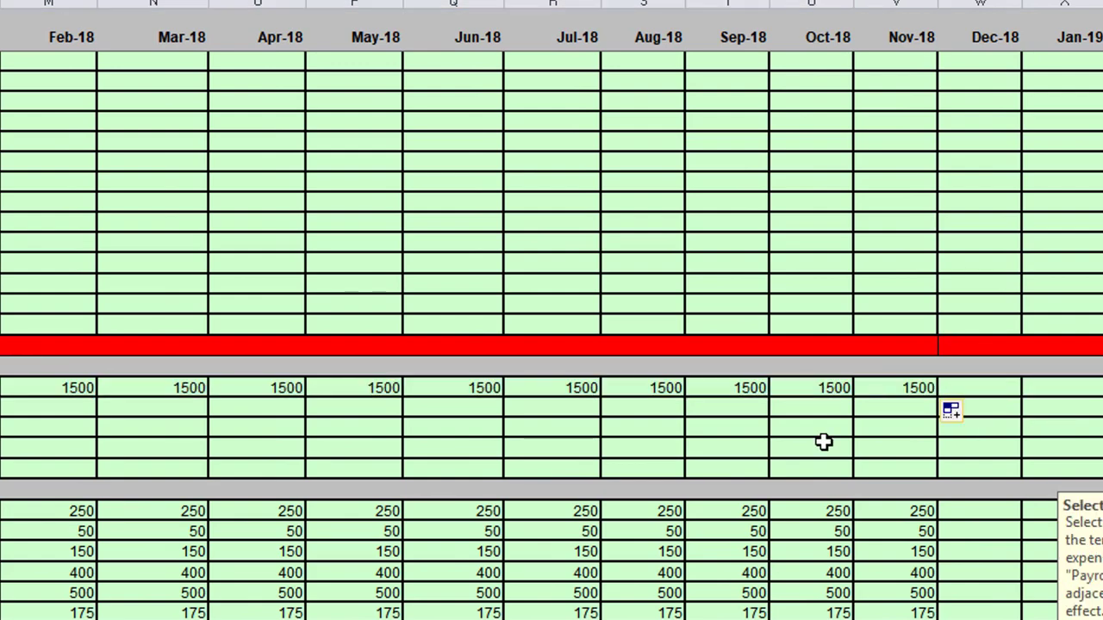
key(Home)
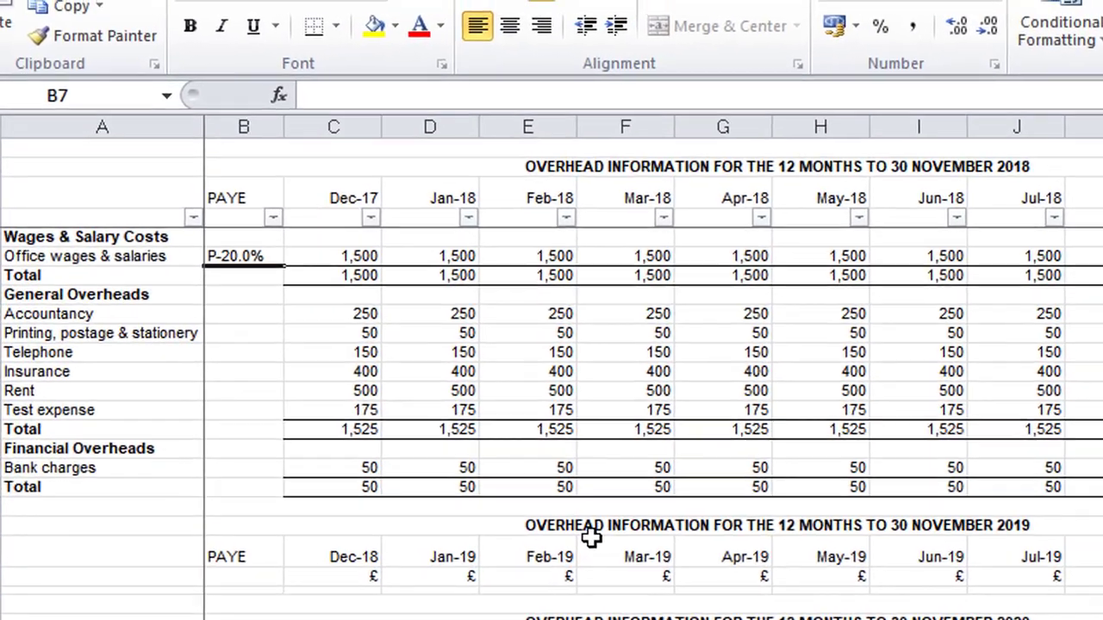
Examine the overhead information report and the Wages & Salary Costs, General Overheads and Financial Overheads rows of the profit forecast.
key(Left)
key(Up)
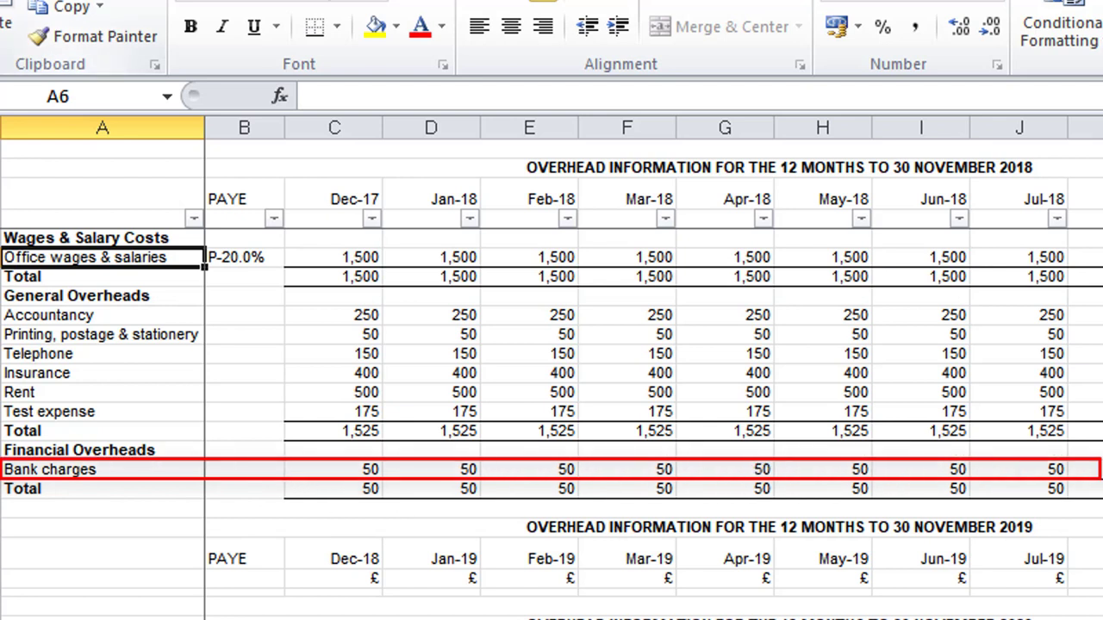
click(29, 35)
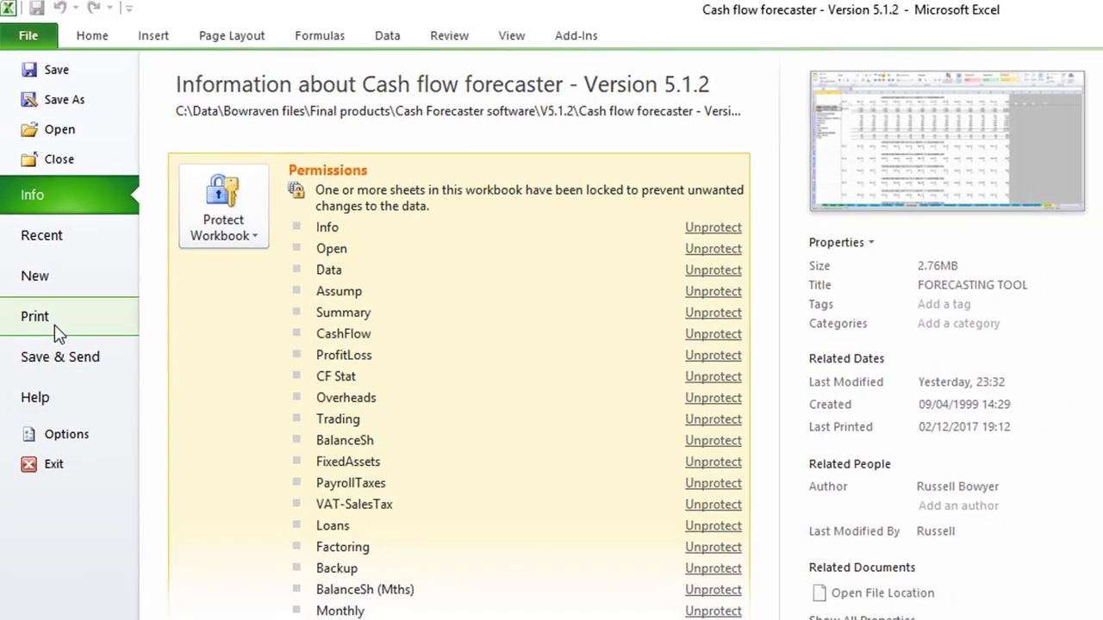
click(54, 334)
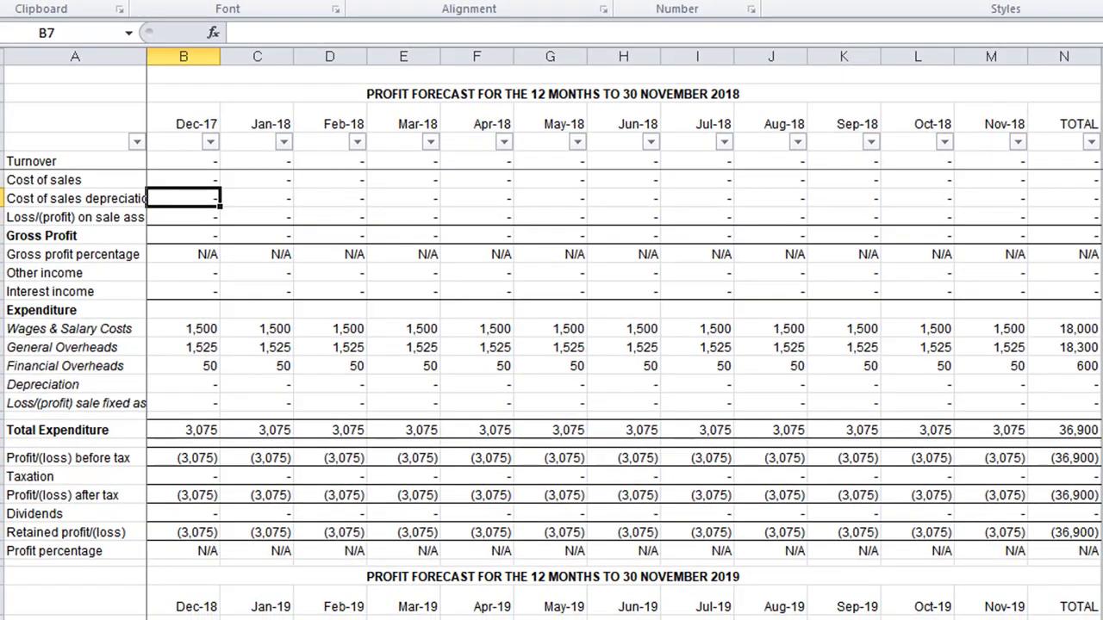
click(184, 328)
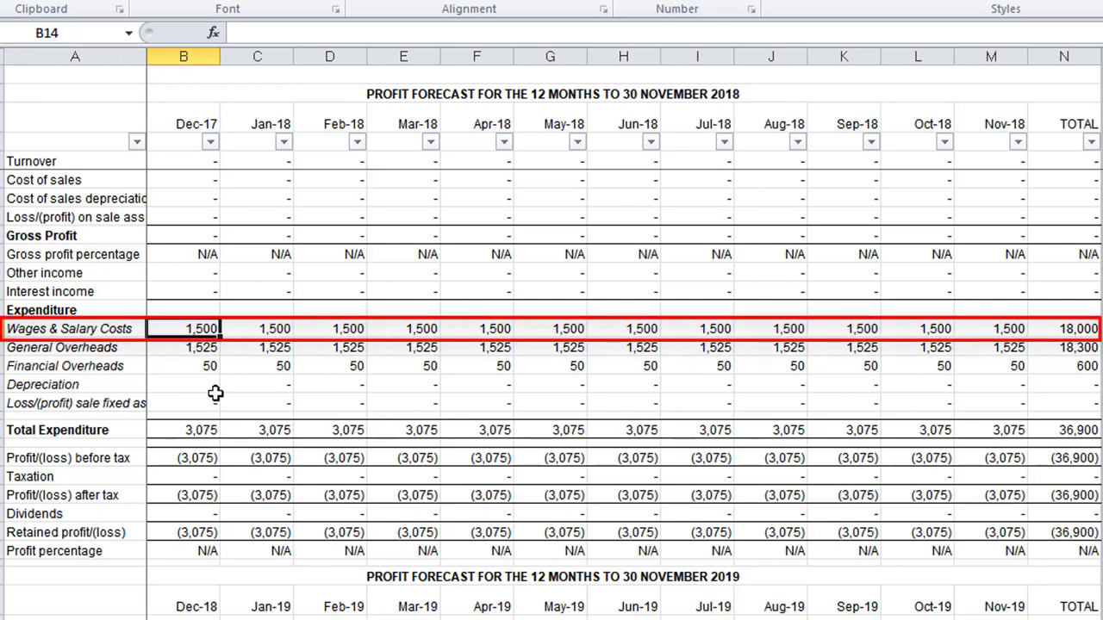
key(Down)
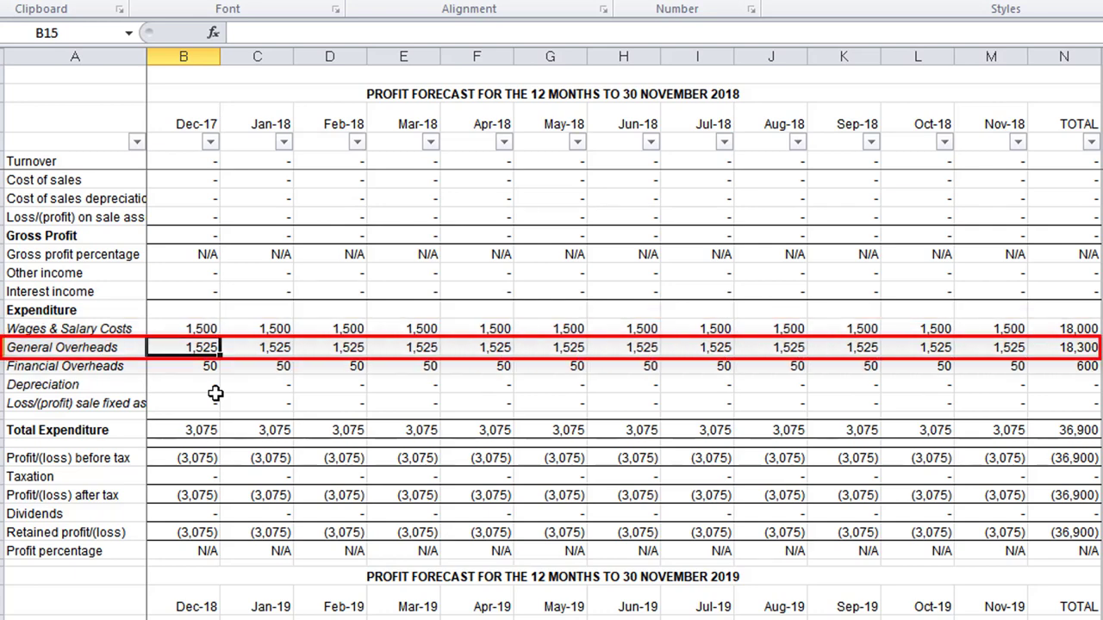
key(Down)
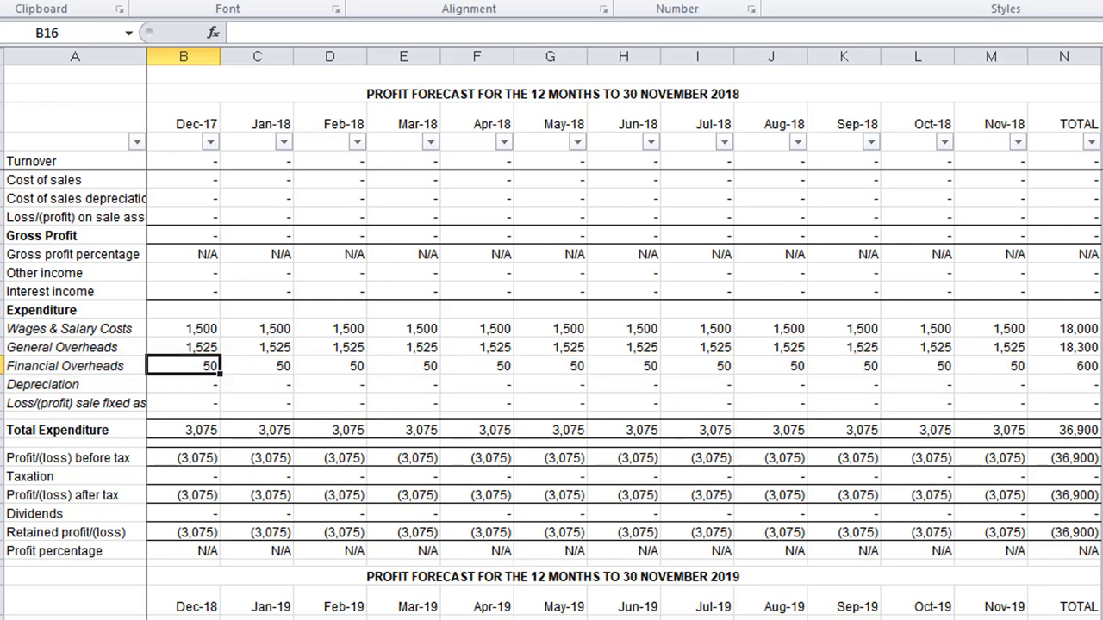
Check the VAT forecast for the 12 months to 30 November 2018 and open the balance sheet forecast.
click(780, 619)
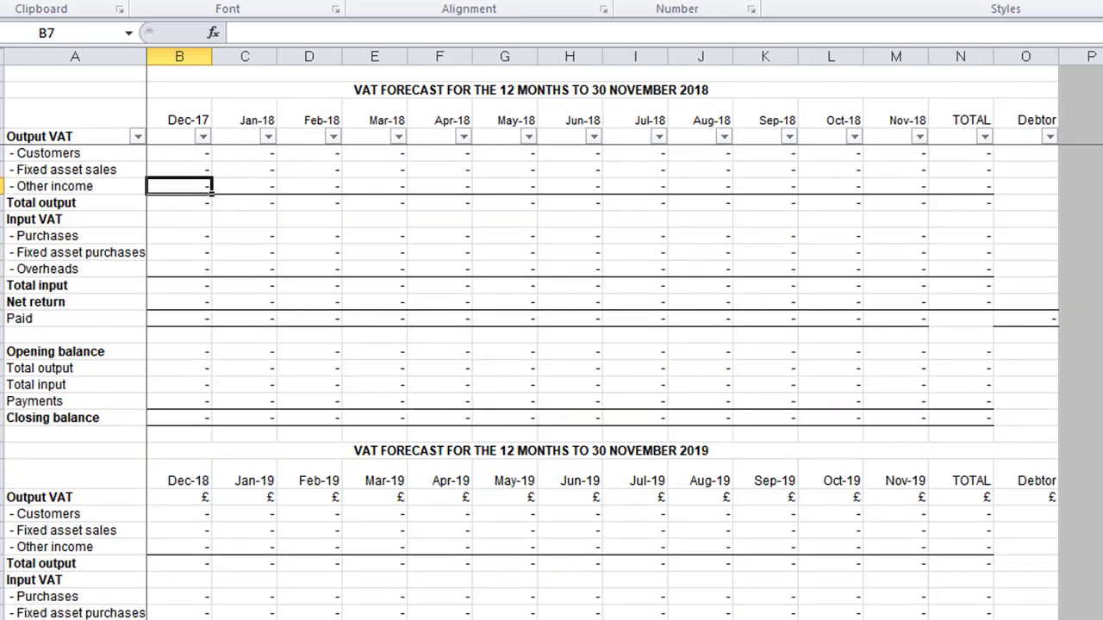
click(275, 619)
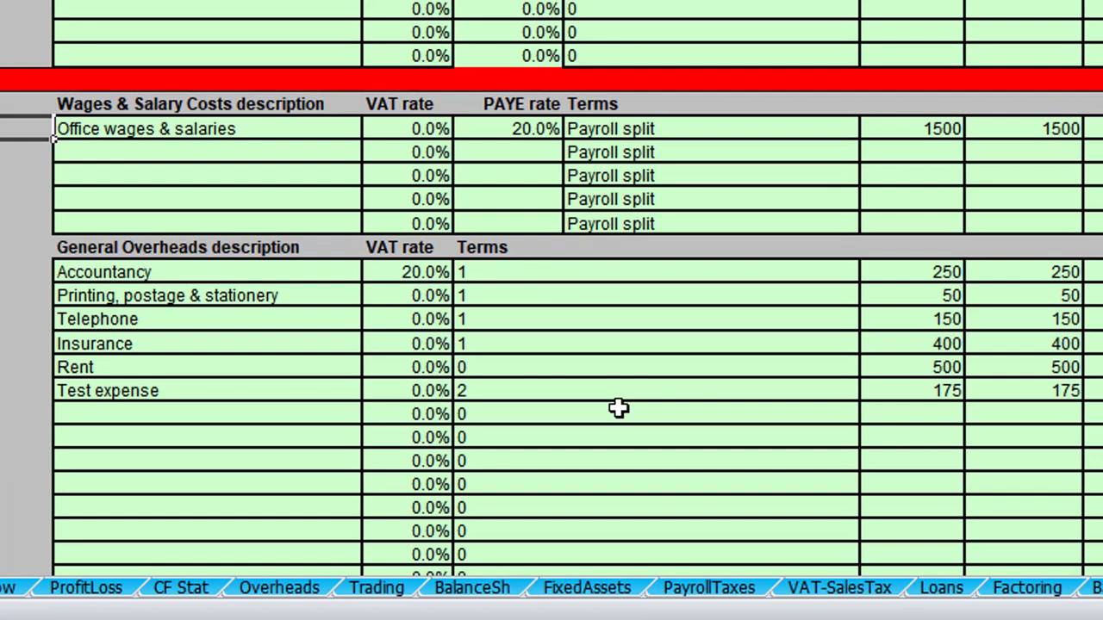
click(457, 593)
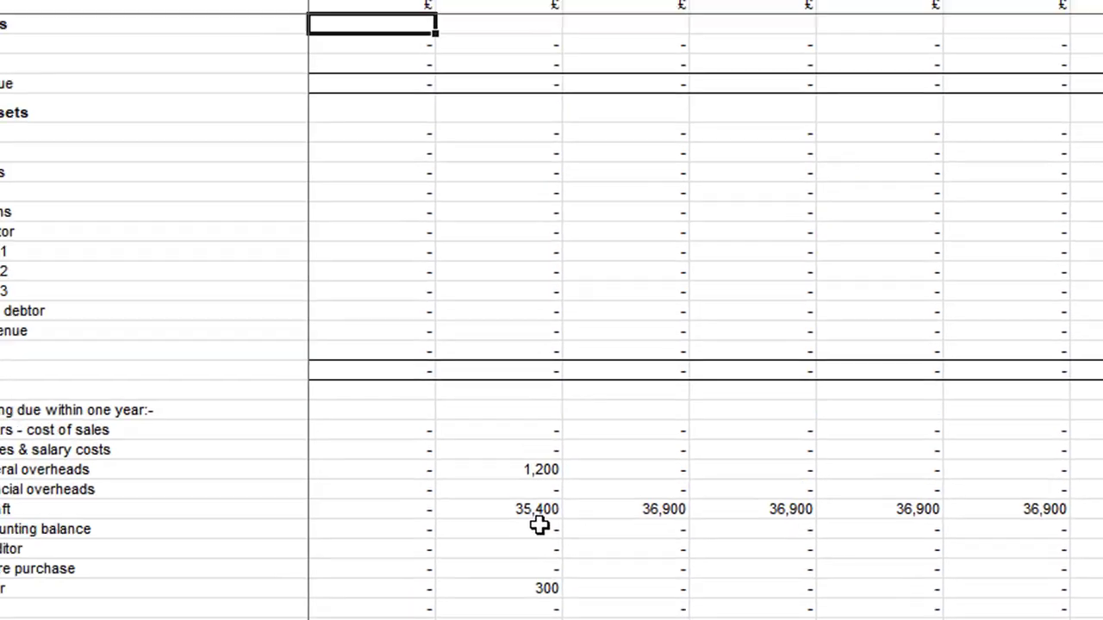